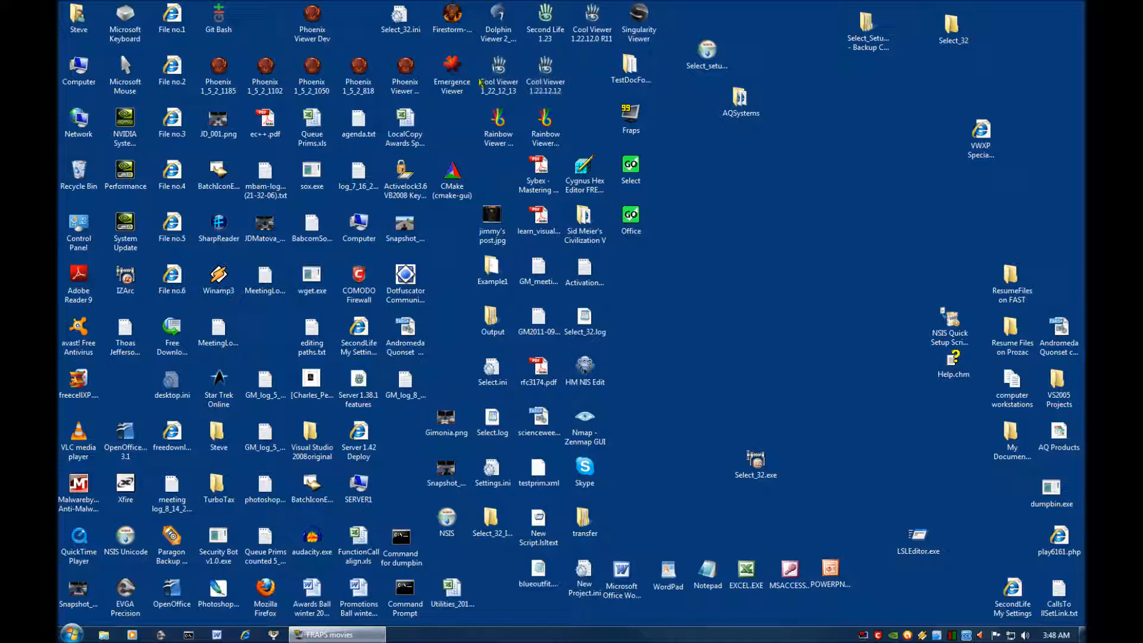
Look over the viewer shortcuts on the desktop, including the Rainbow, Cool, Dolphin, Firestorm, Emergence and Phoenix viewers.
click(509, 92)
click(500, 127)
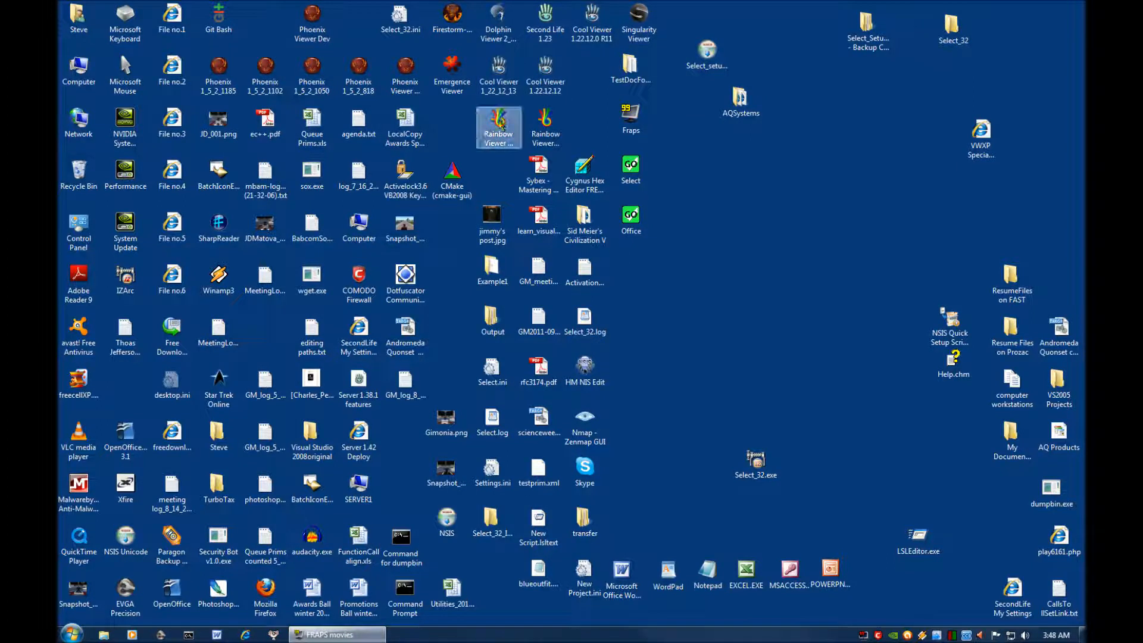
click(551, 138)
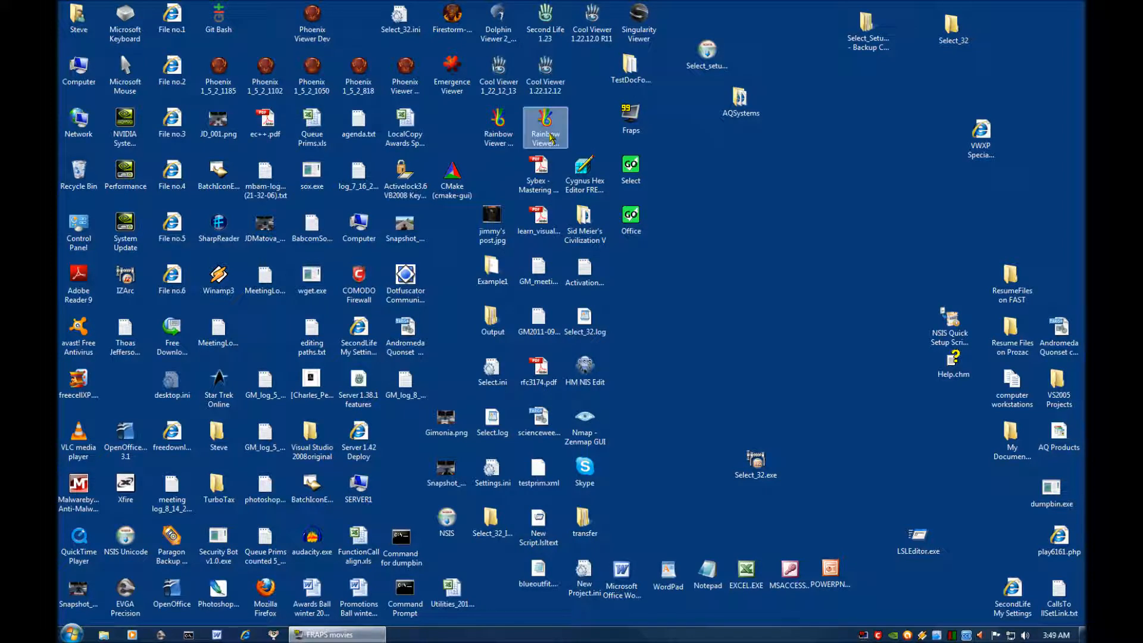
click(548, 86)
click(509, 90)
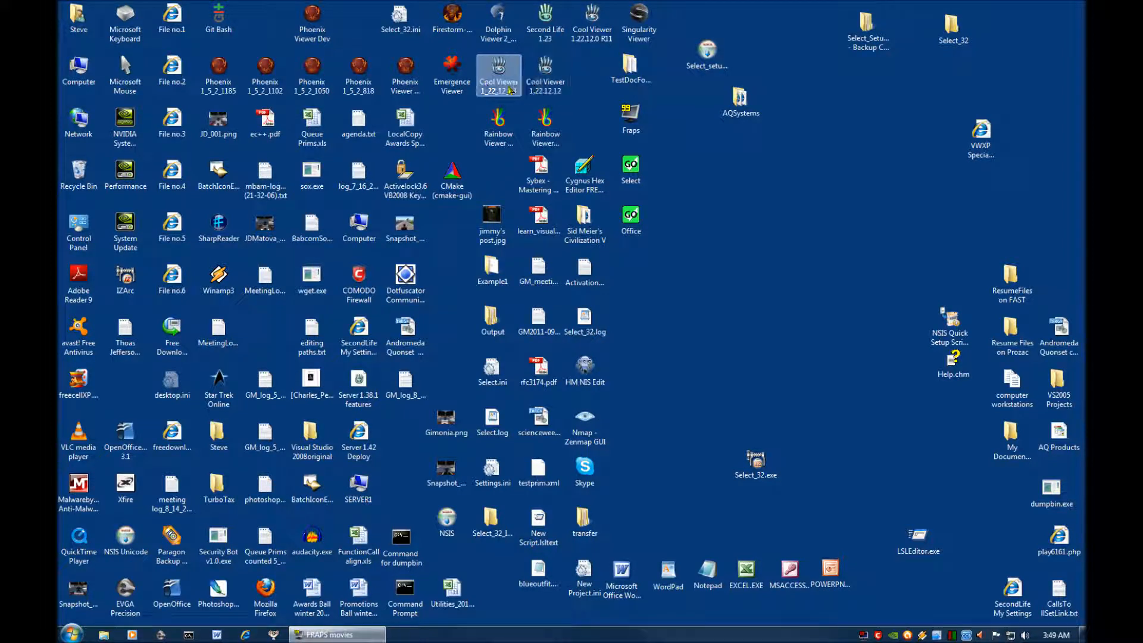
click(502, 37)
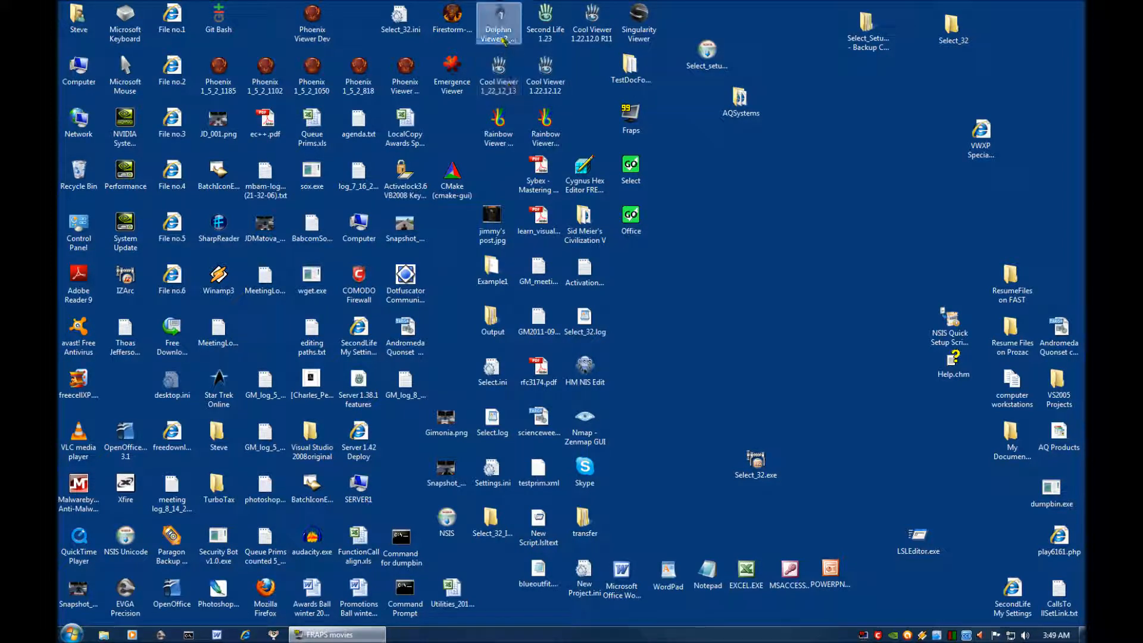
click(454, 28)
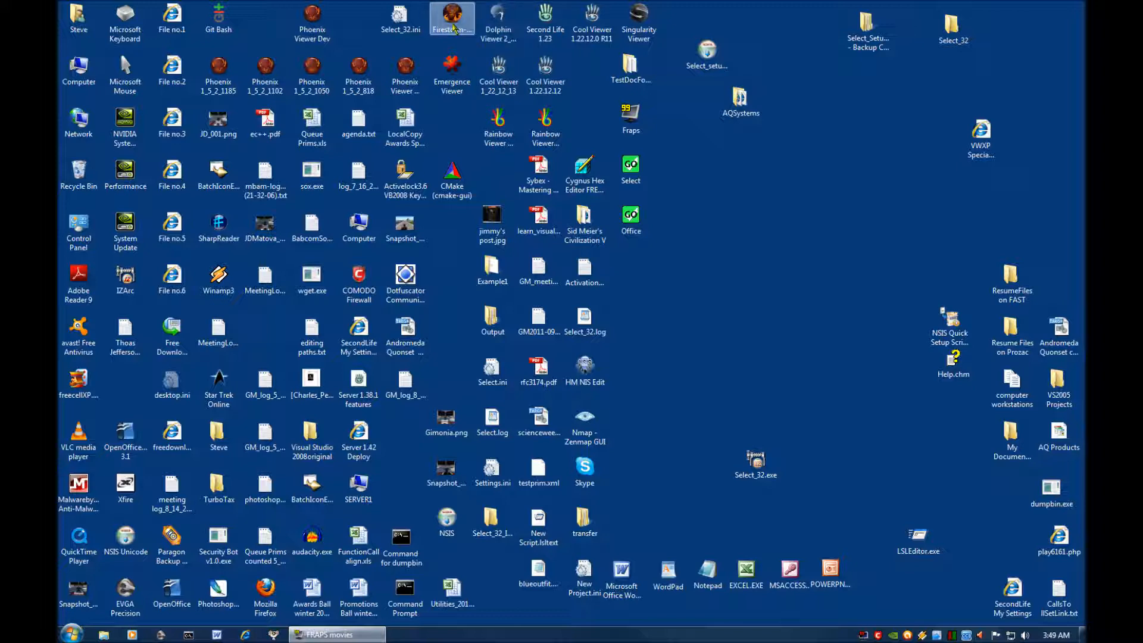
click(454, 79)
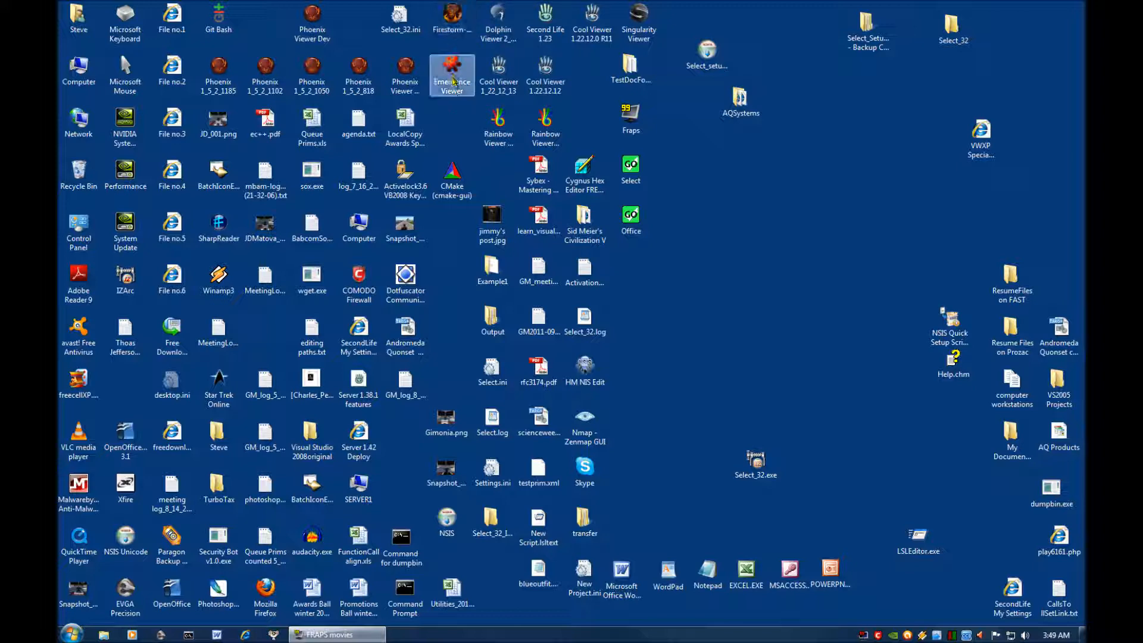
click(405, 77)
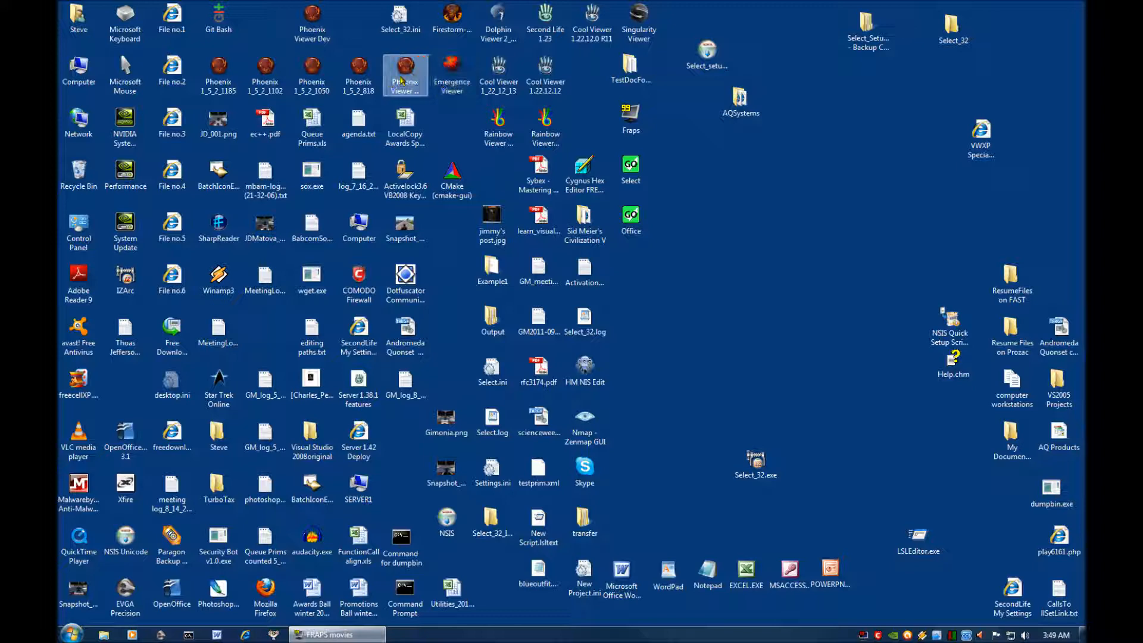
click(266, 77)
click(233, 83)
click(320, 76)
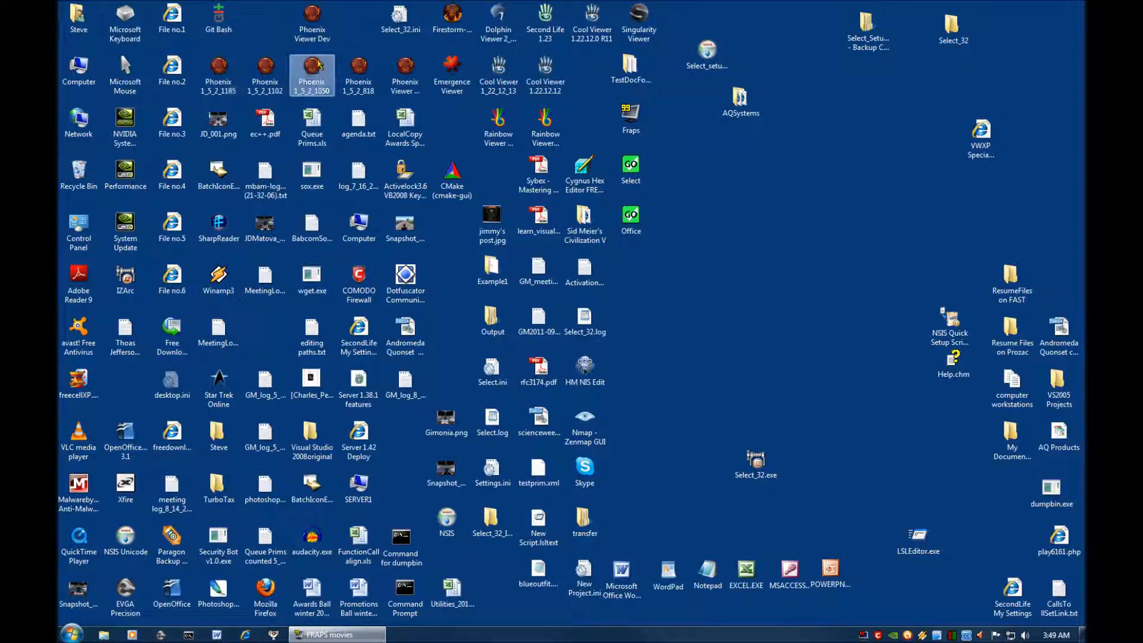
click(322, 45)
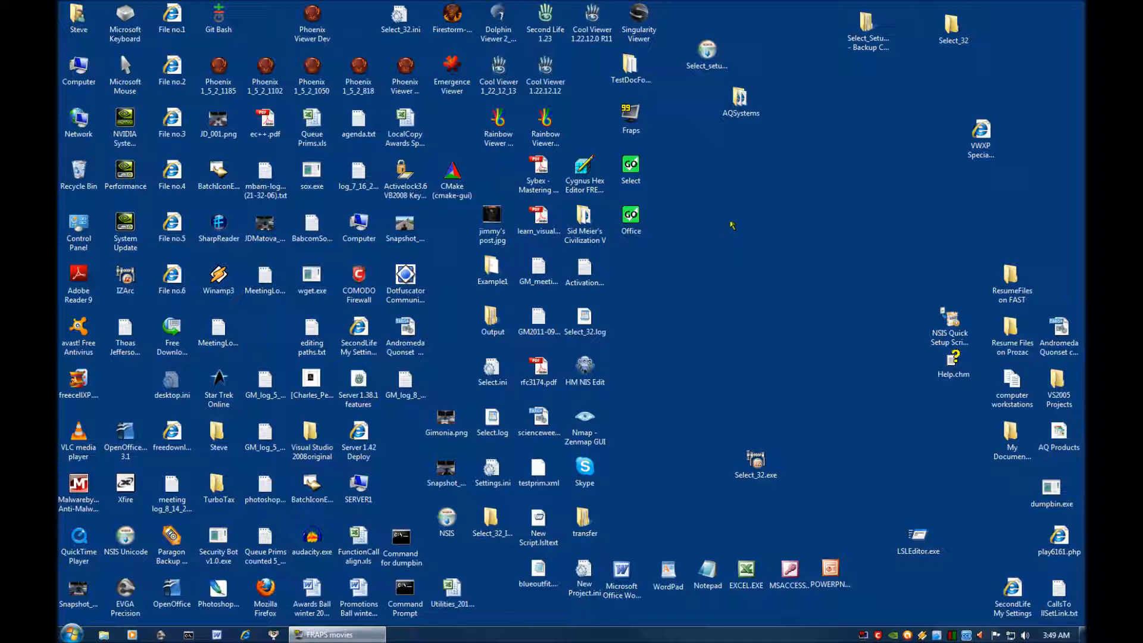
Start the Select program from its desktop shortcut.
double_click(631, 169)
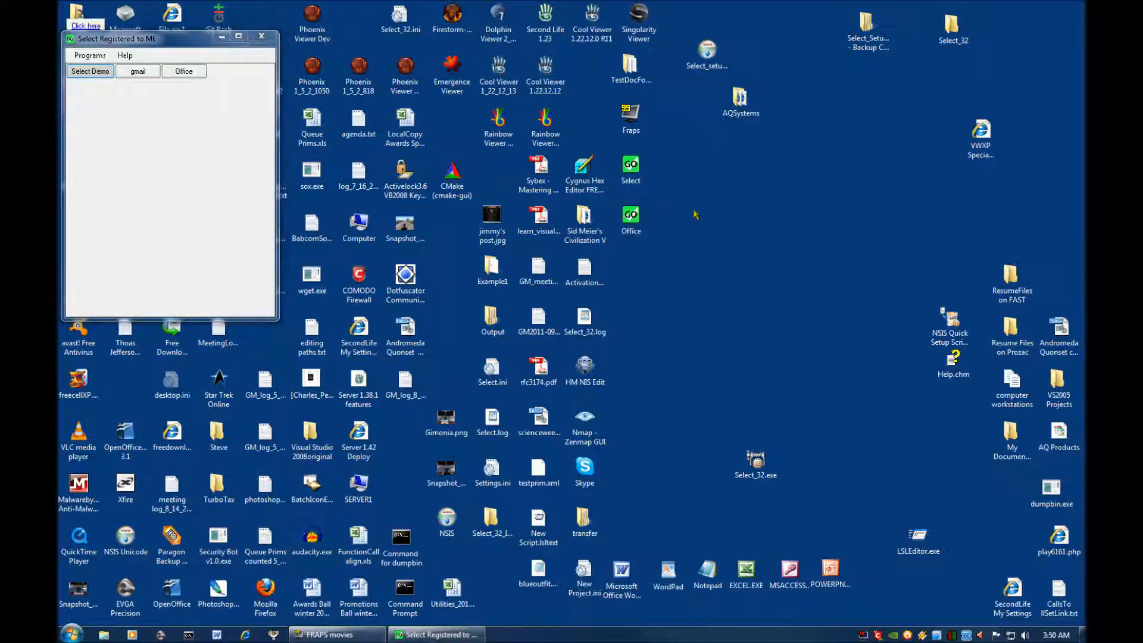
click(92, 59)
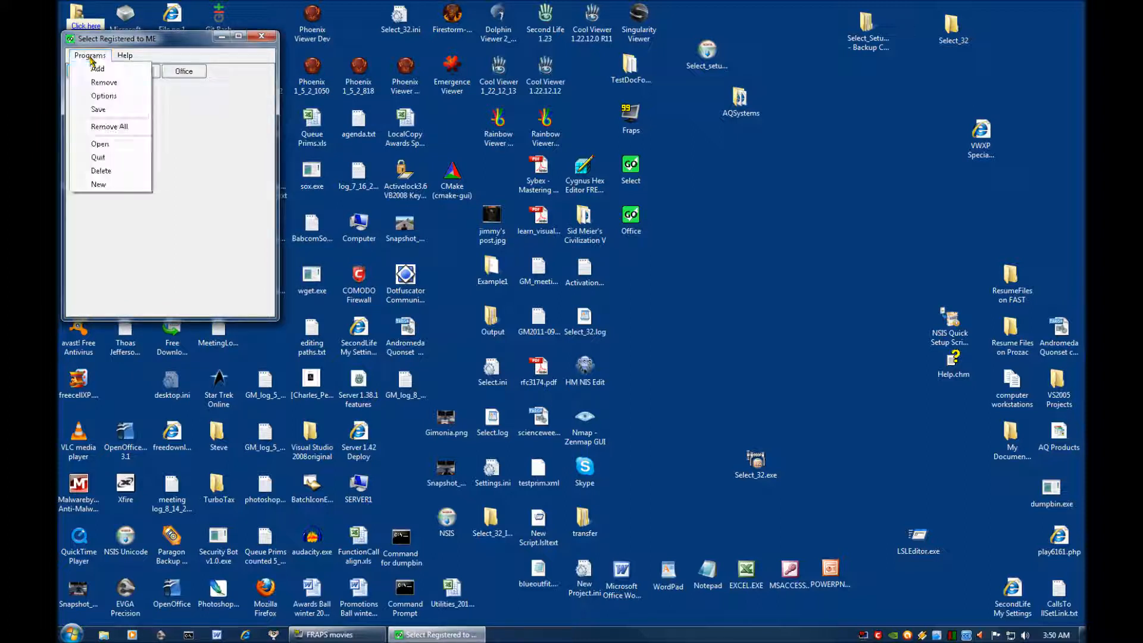
click(102, 143)
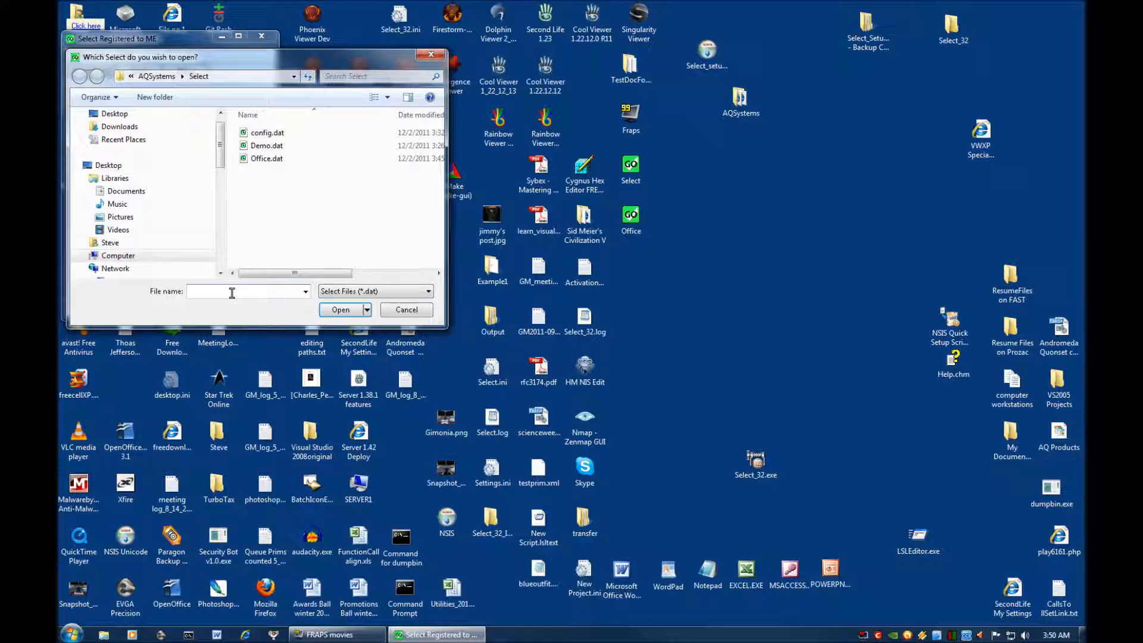
text(Phoeni)
click(343, 310)
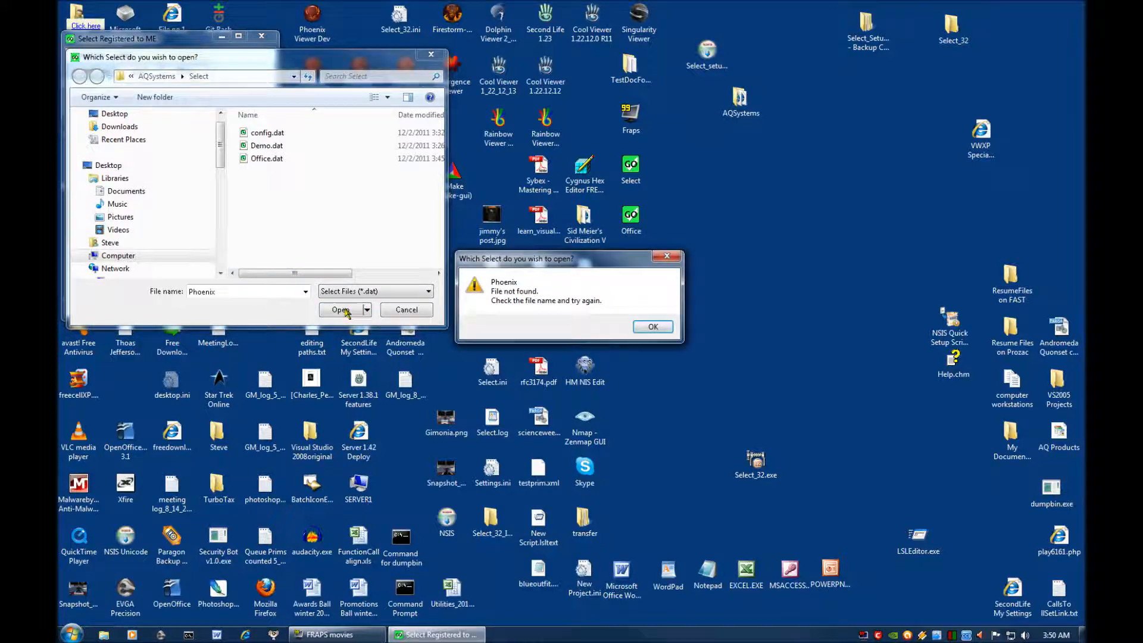
click(653, 328)
click(243, 289)
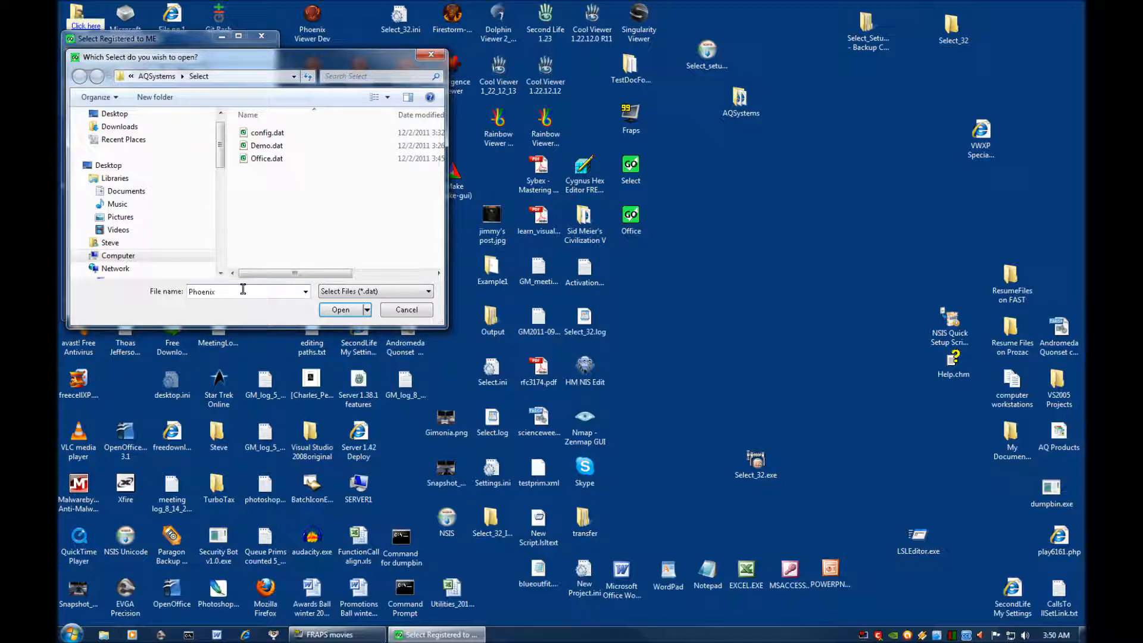
click(411, 310)
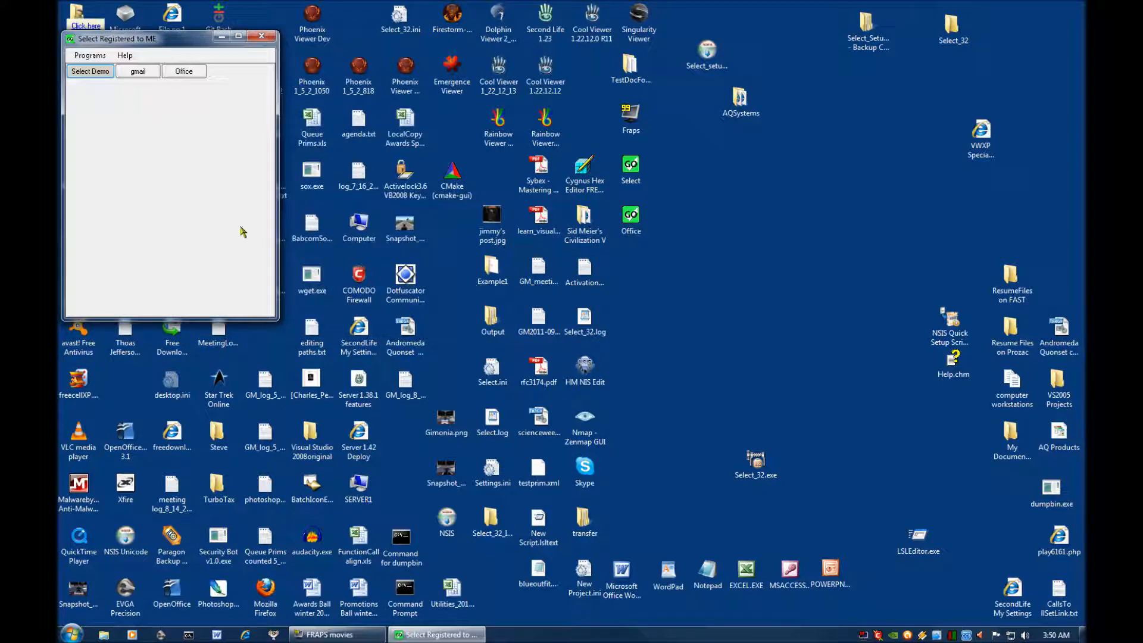
Create a new Select menu named Phoenix and move its window to the empty area of the desktop.
click(84, 60)
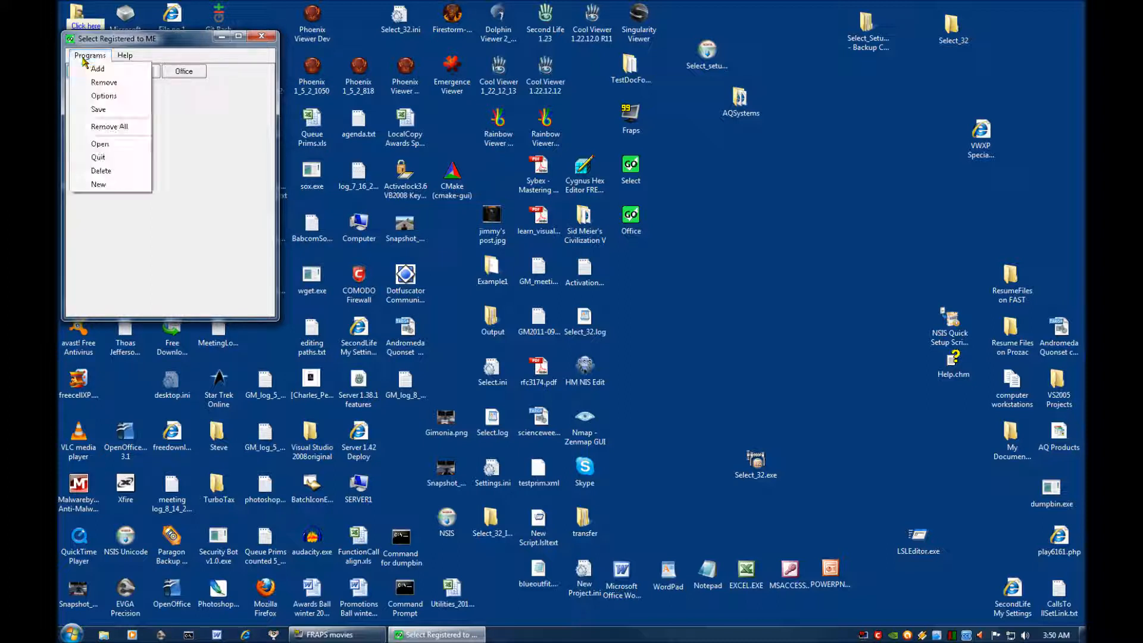
click(98, 185)
text(F)
text(hoenix)
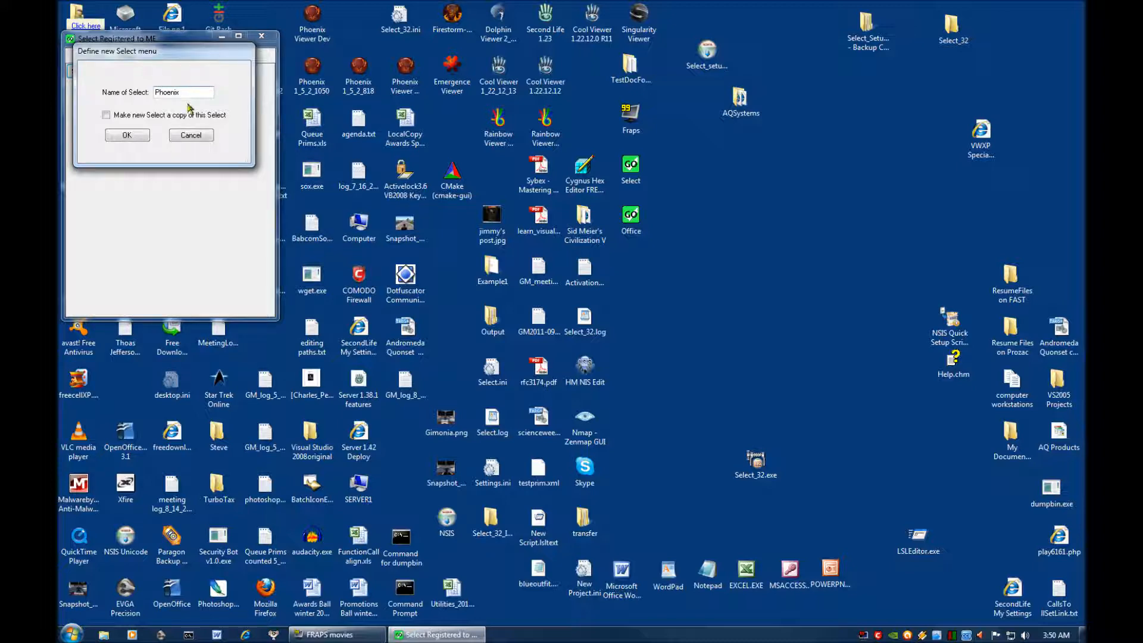
click(135, 137)
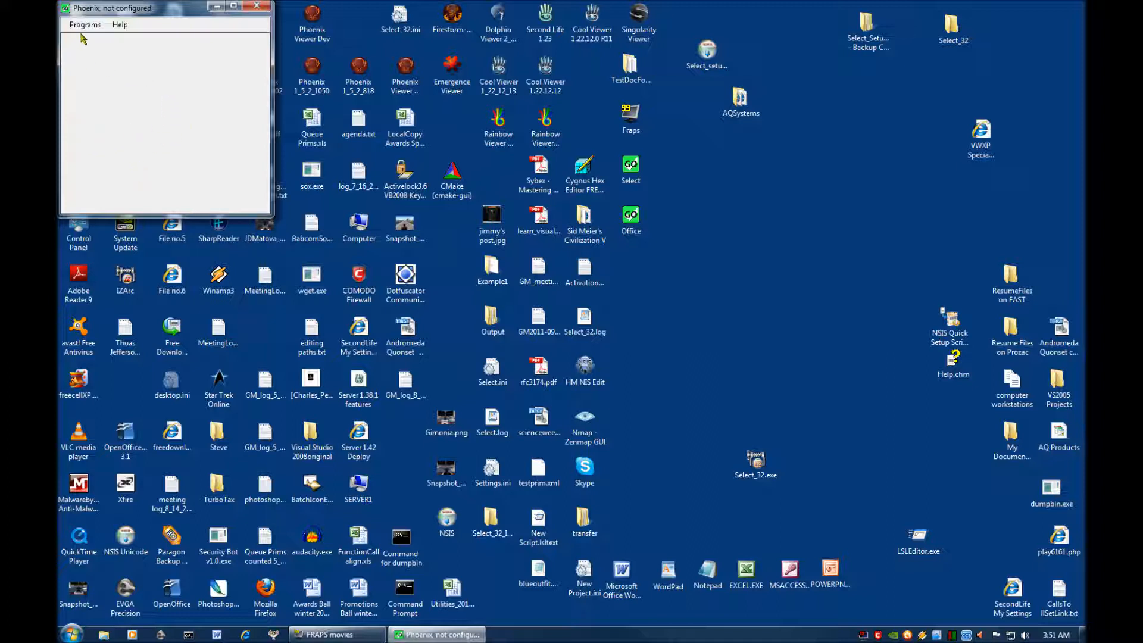
drag(147, 8, 802, 204)
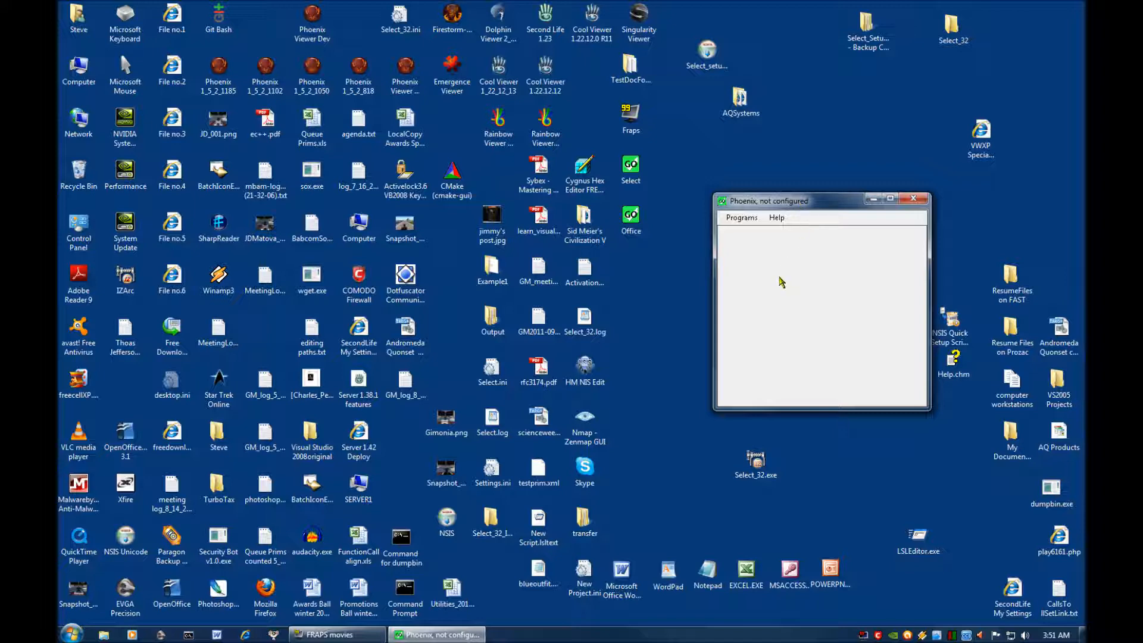
Start a new program button in the Phoenix menu and name it Phoenix 1.5.2.1185.
click(208, 80)
click(741, 219)
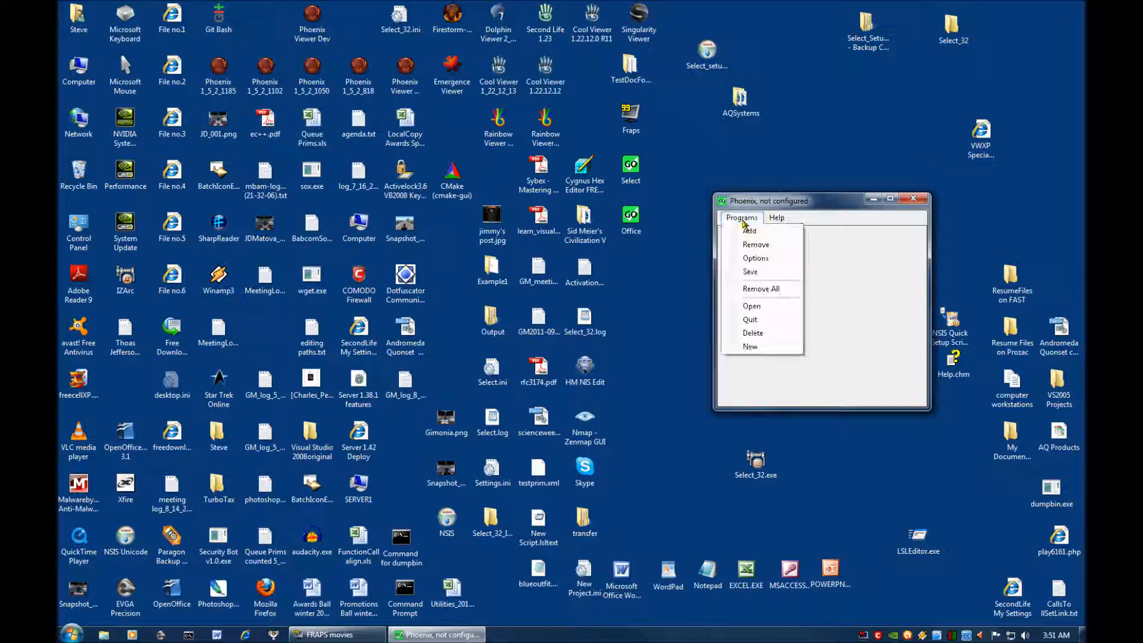
click(746, 232)
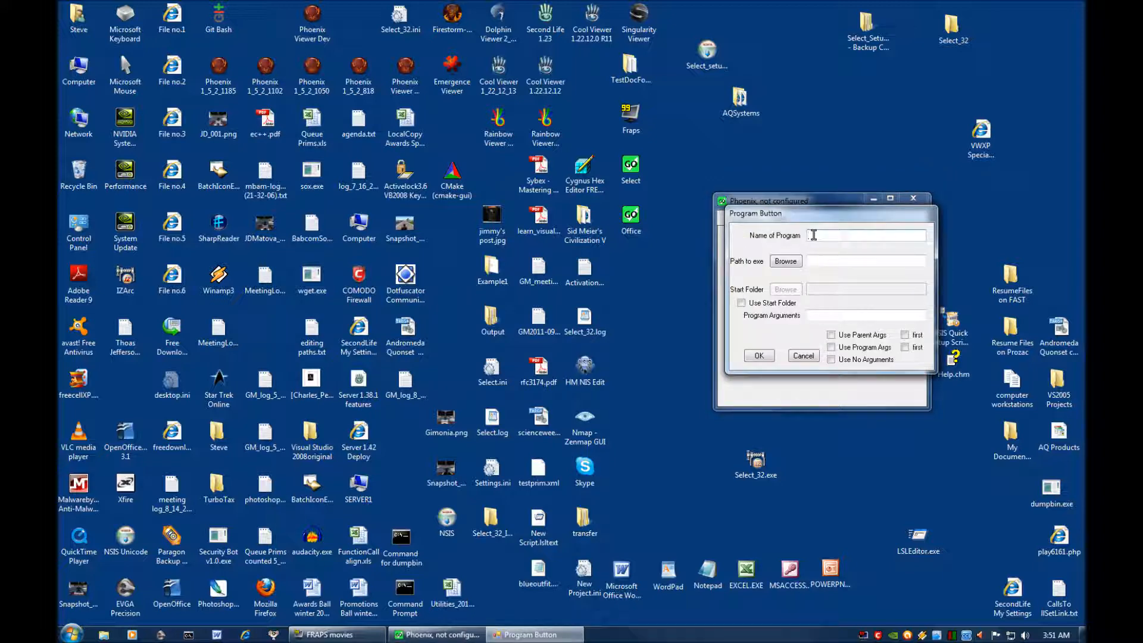
text(Phoenix 1.5.2.1185)
Open the properties of the Phoenix 1_5_2_1185 desktop shortcut and place them beside the Program Button dialog.
right_click(223, 86)
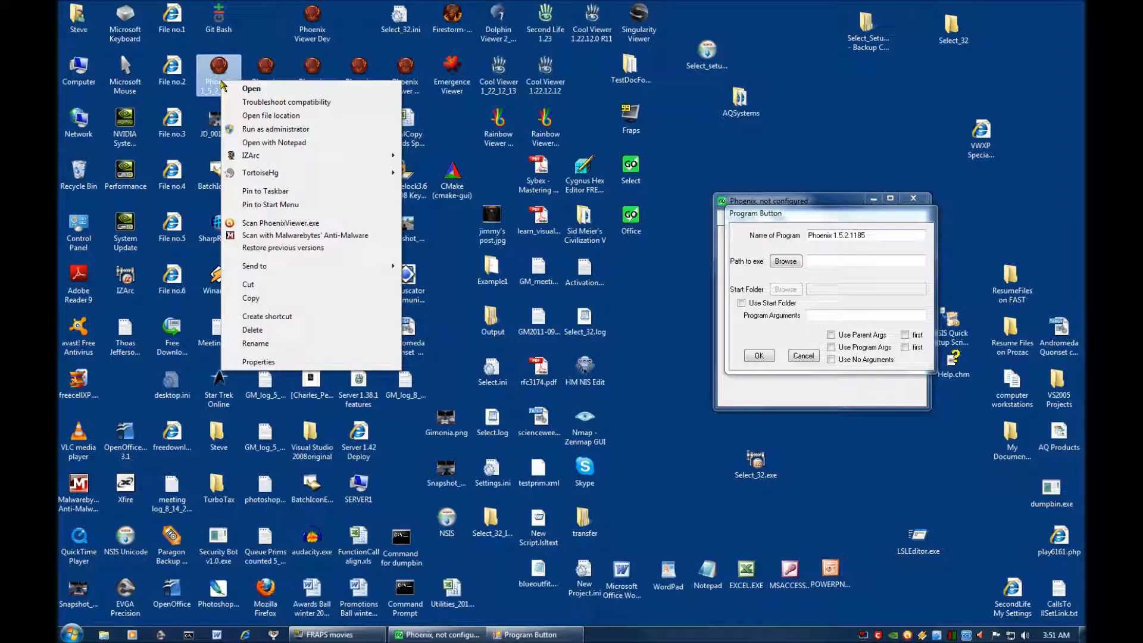
click(257, 361)
drag(382, 96, 598, 228)
drag(629, 207, 631, 204)
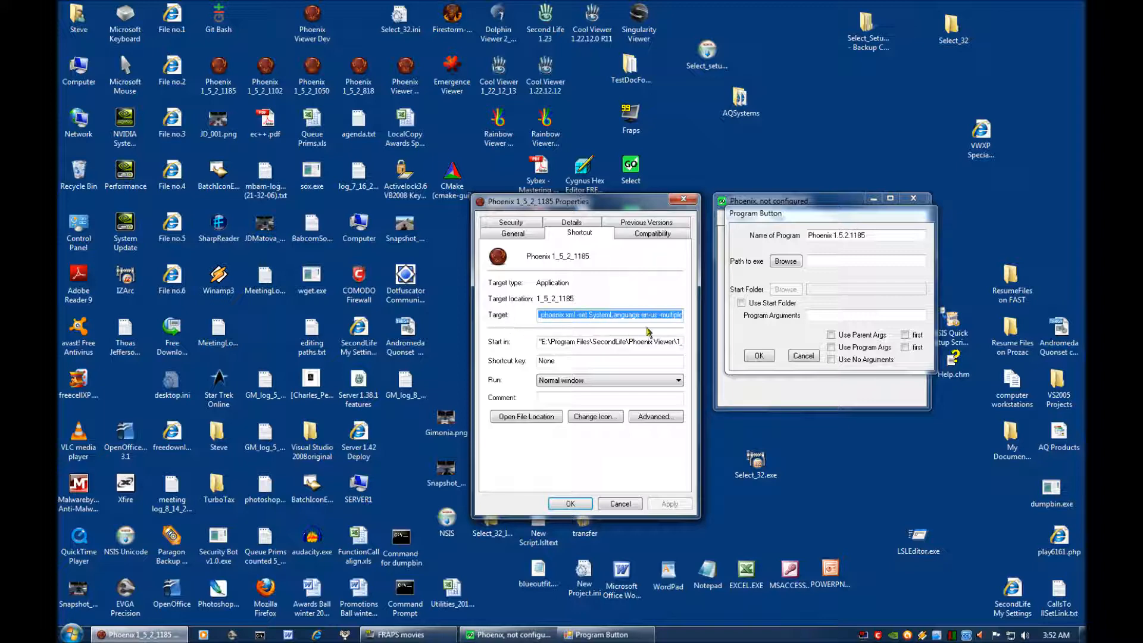
Copy the shortcut's complete Target line into the program button's Path to exe.
click(554, 315)
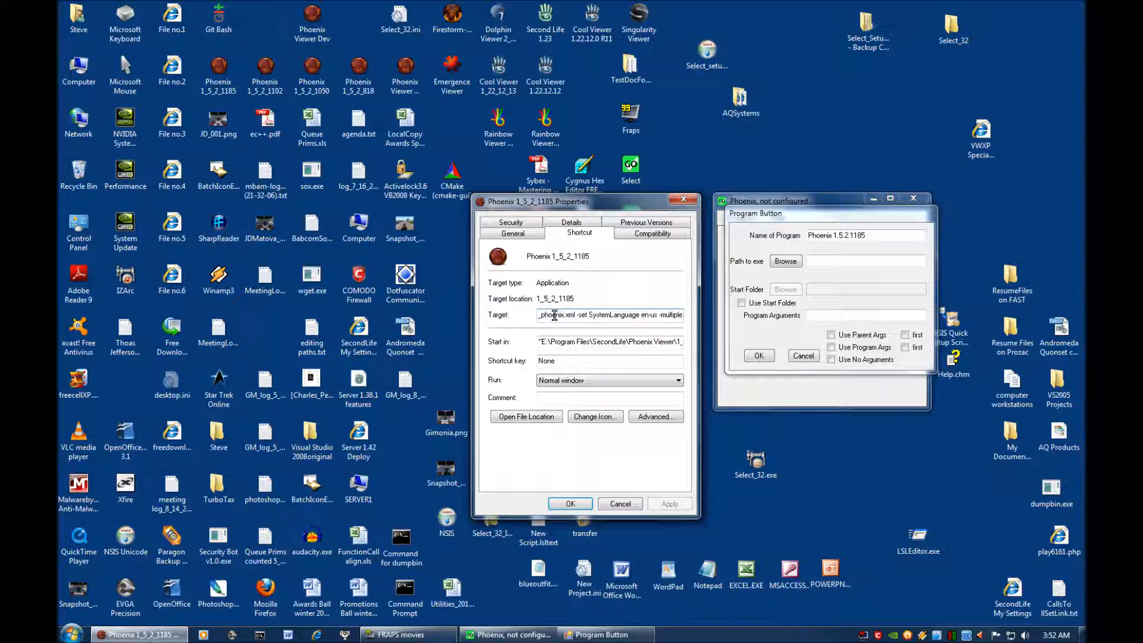
key(ctrl+a)
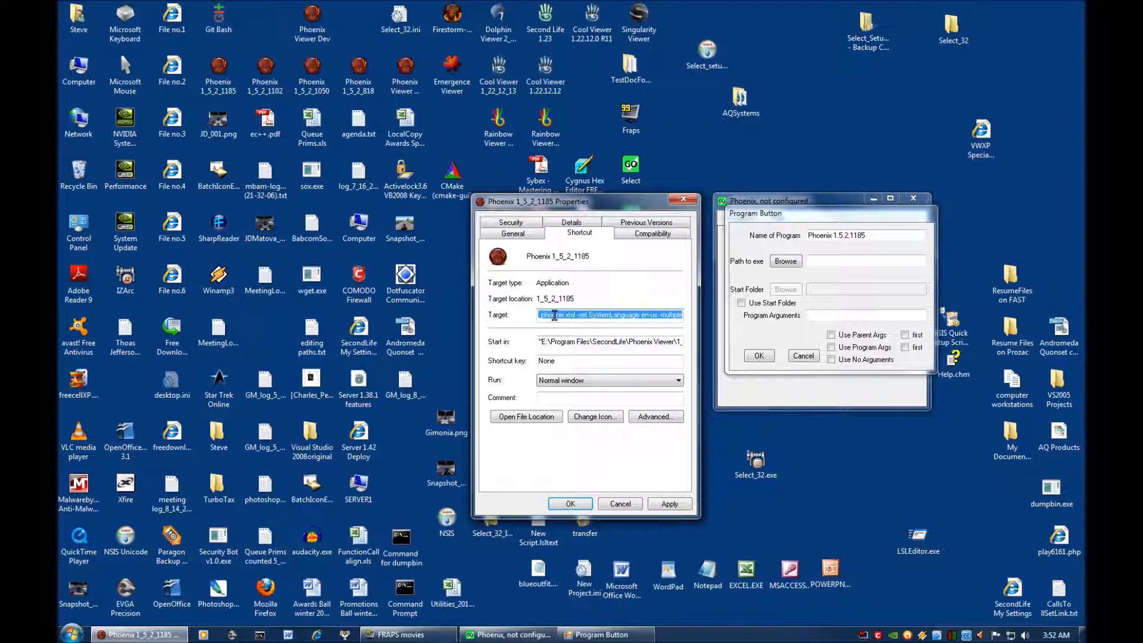
click(823, 261)
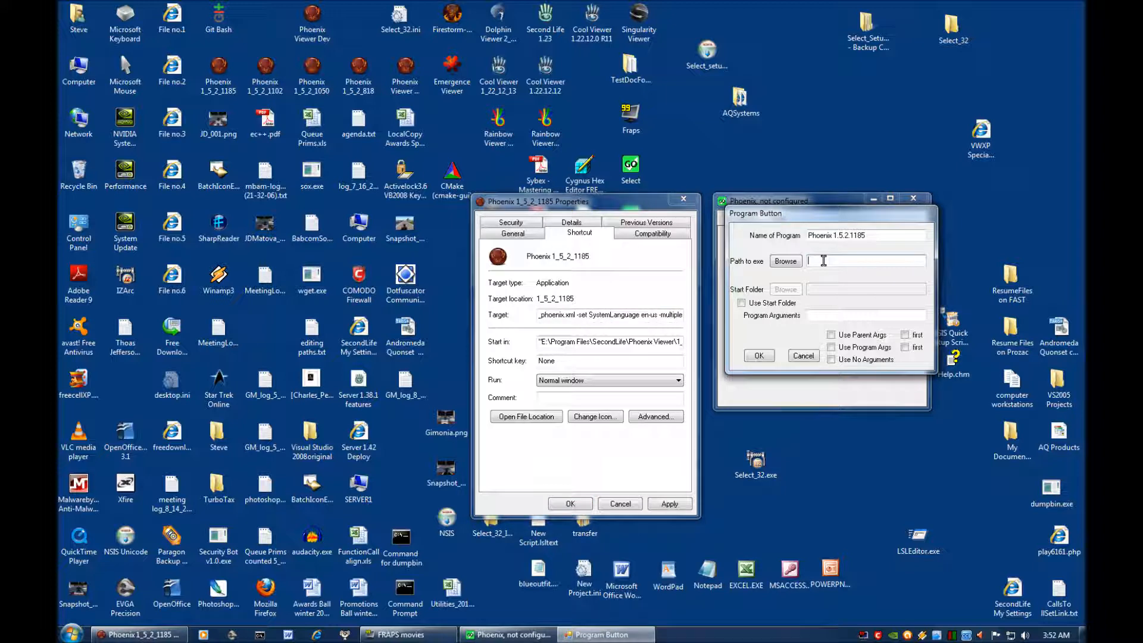
right_click(823, 261)
click(849, 310)
Remove the quotation marks before the drive letter and after PhoenixViewer.exe in the Path to exe.
key(Home)
key(Delete)
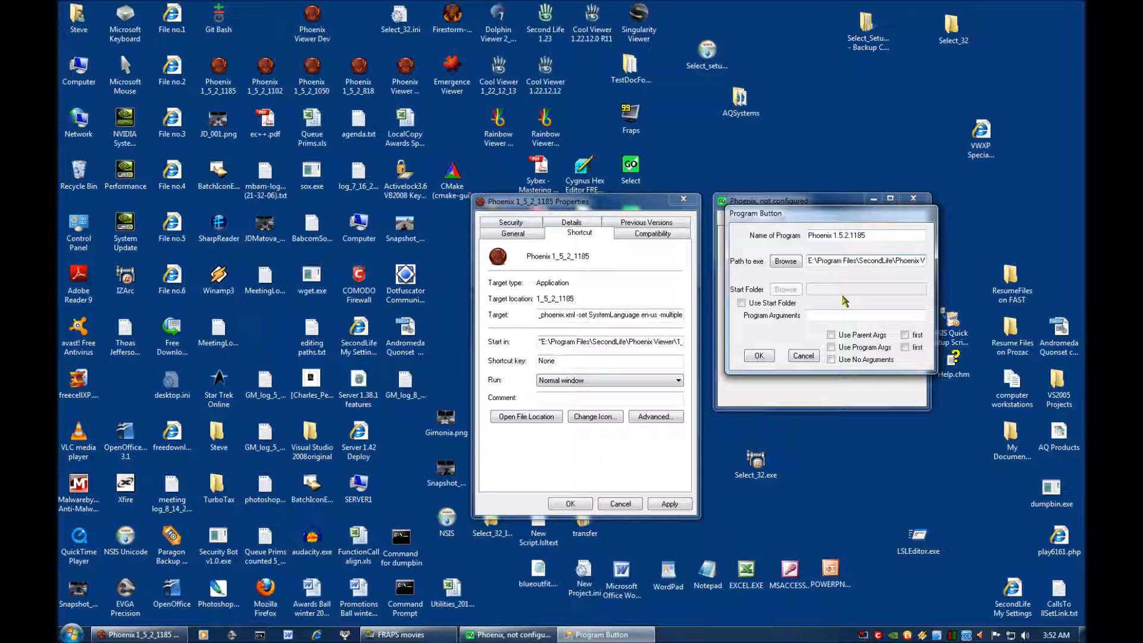
key(Right)
key(Right)
key(Right)
key(Right)
key(Right)
key(Right)
key(Right)
key(Right)
key(Right)
key(Right)
key(Right)
key(Right)
key(Right)
key(Right)
key(Right)
key(Right)
key(Right)
key(Right)
key(Right)
key(Right)
key(Right)
key(Right)
key(Right)
key(Right)
key(Right)
key(Right)
key(Right)
key(Right)
key(Right)
key(Right)
key(Right)
key(Right)
key(Right)
key(Right)
key(Right)
key(Right)
key(Right)
key(Right)
key(Right)
key(Right)
key(Right)
key(Right)
key(Right)
key(Right)
key(Right)
key(Right)
key(Right)
key(Right)
key(Right)
key(Right)
key(Delete)
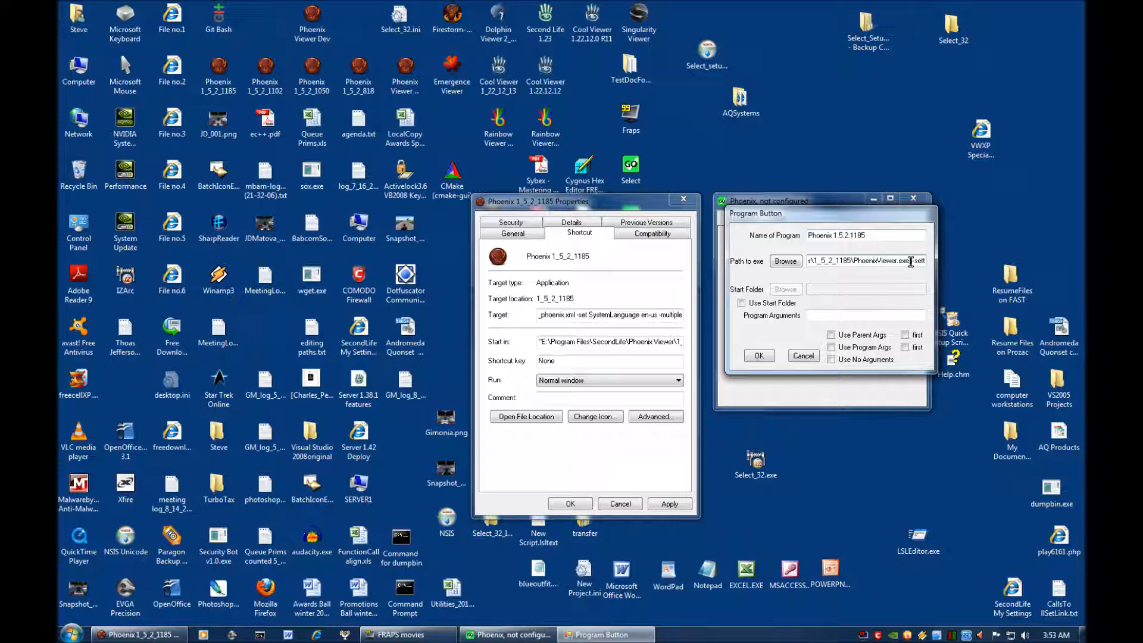
Copy the arguments following PhoenixViewer.exe in the Path to exe and delete them from the path.
drag(910, 262, 937, 262)
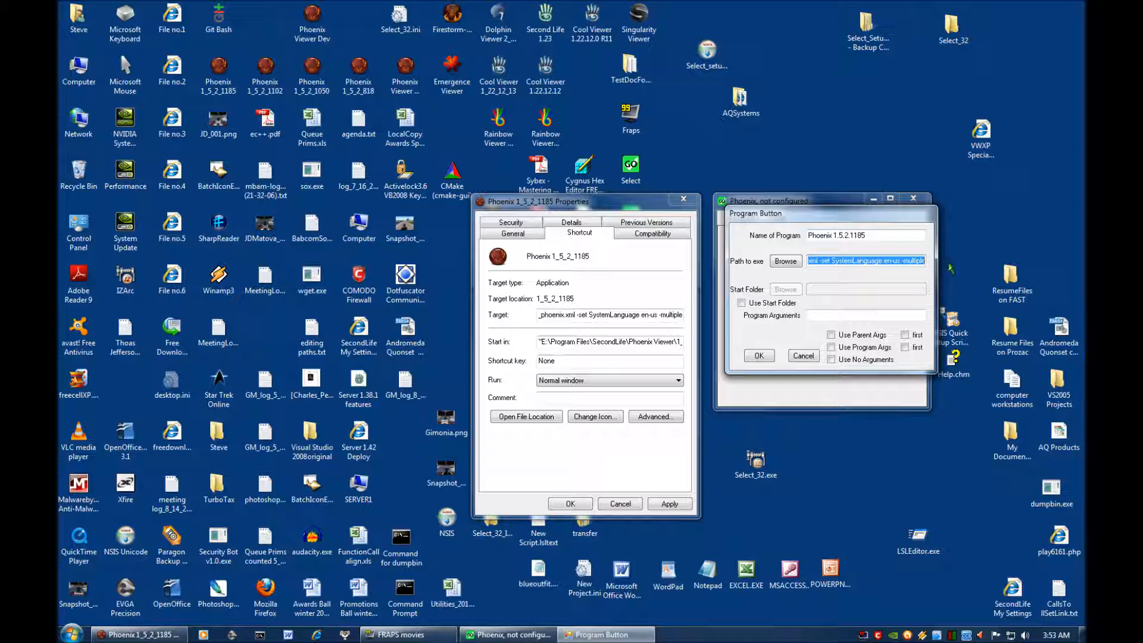
right_click(870, 261)
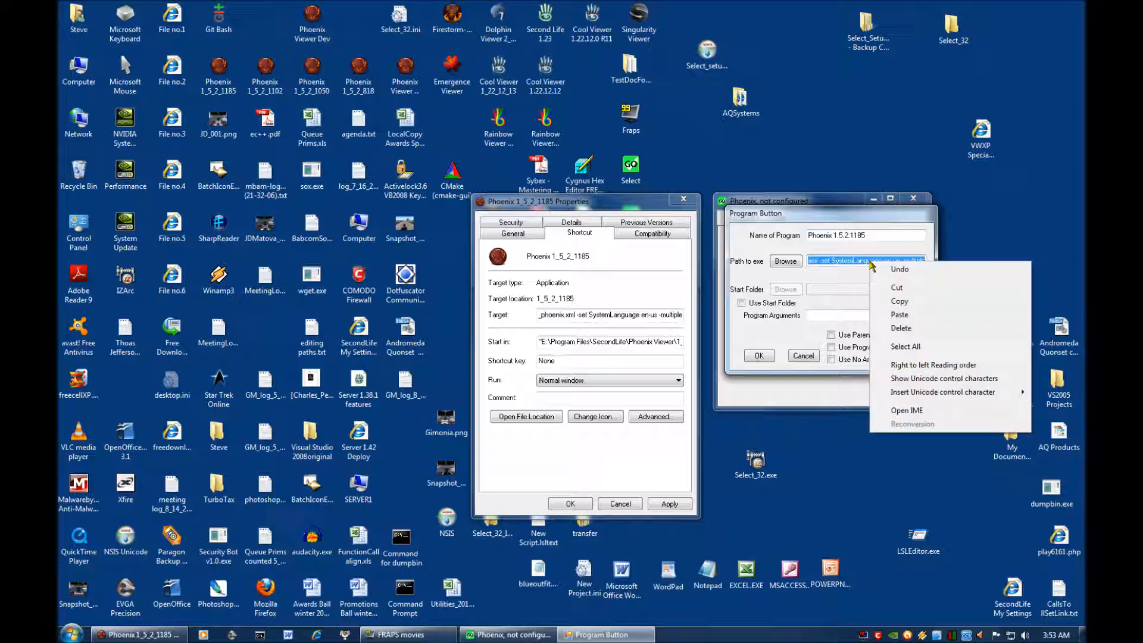
click(887, 303)
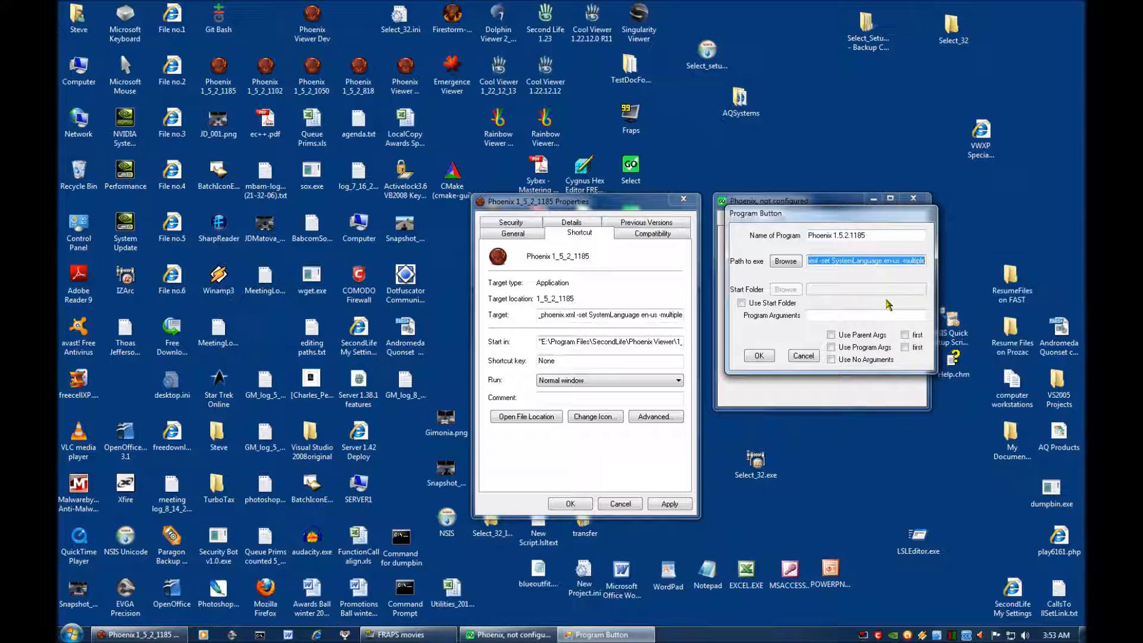
key(Delete)
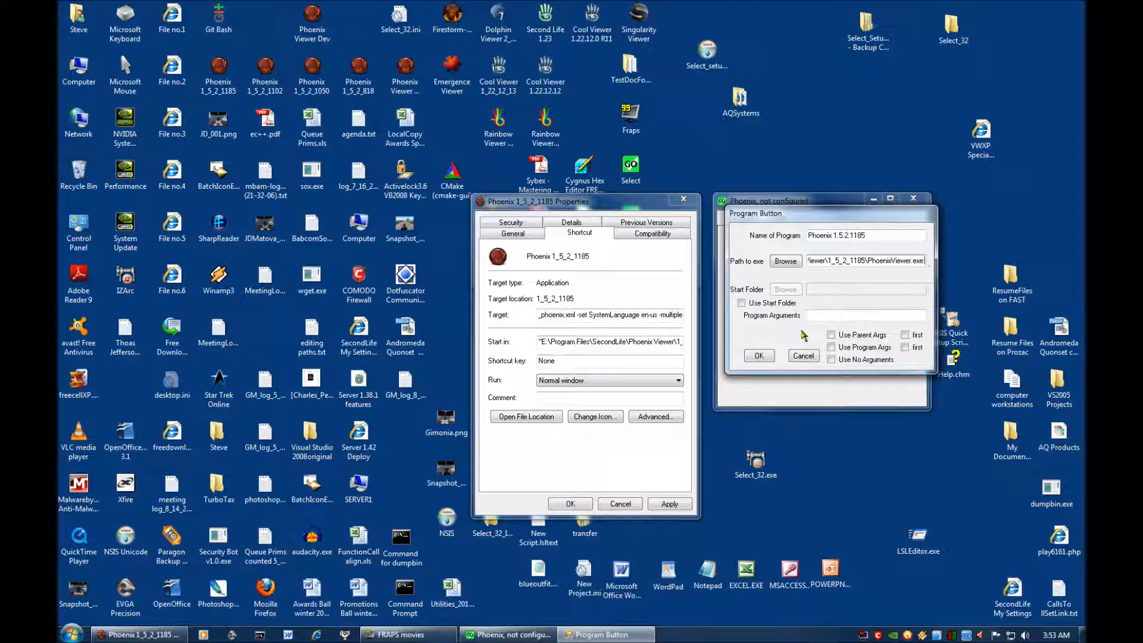
Paste the copied arguments into Program Arguments and enable Use Program Args.
click(827, 315)
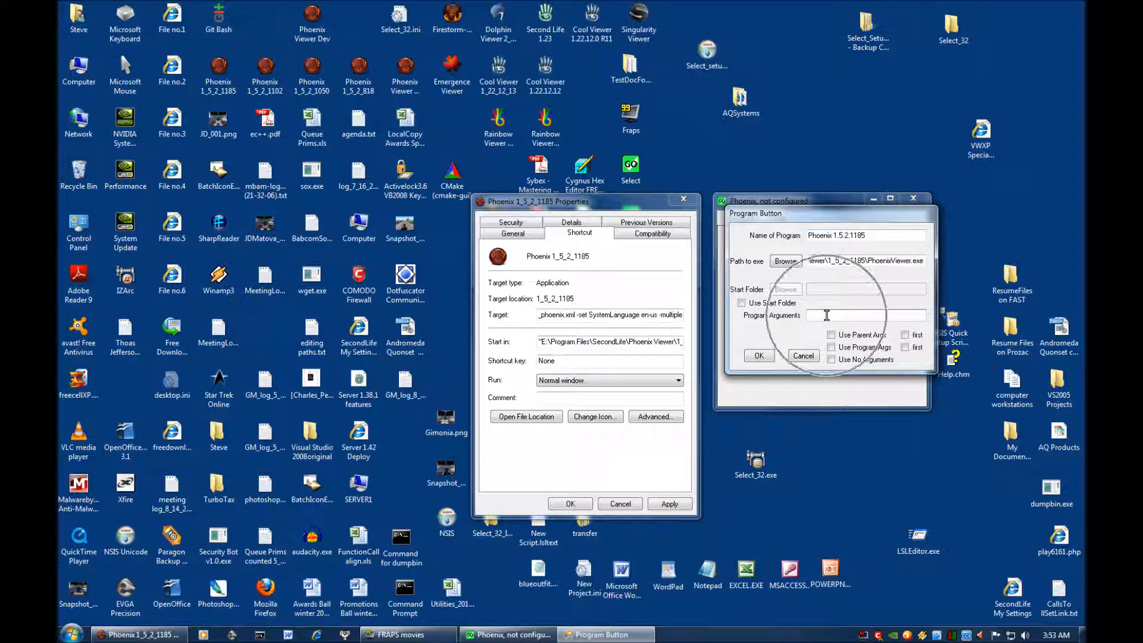
right_click(826, 315)
click(856, 369)
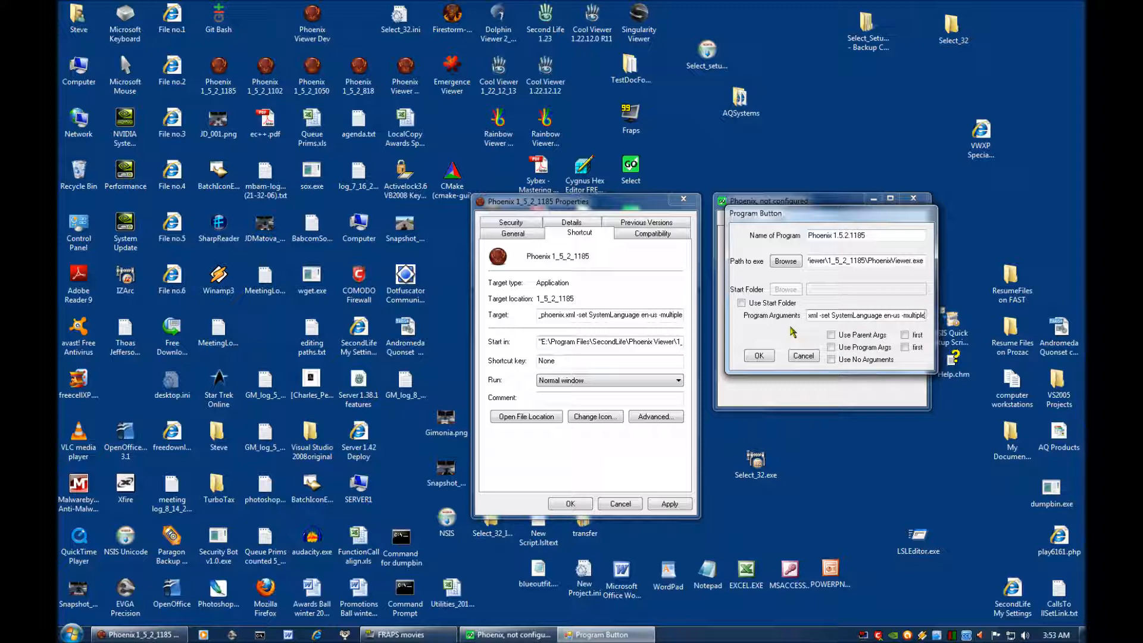
click(832, 347)
Enable Use Start Folder and copy the shortcut's complete Start in path into the program button's Start Folder.
click(742, 303)
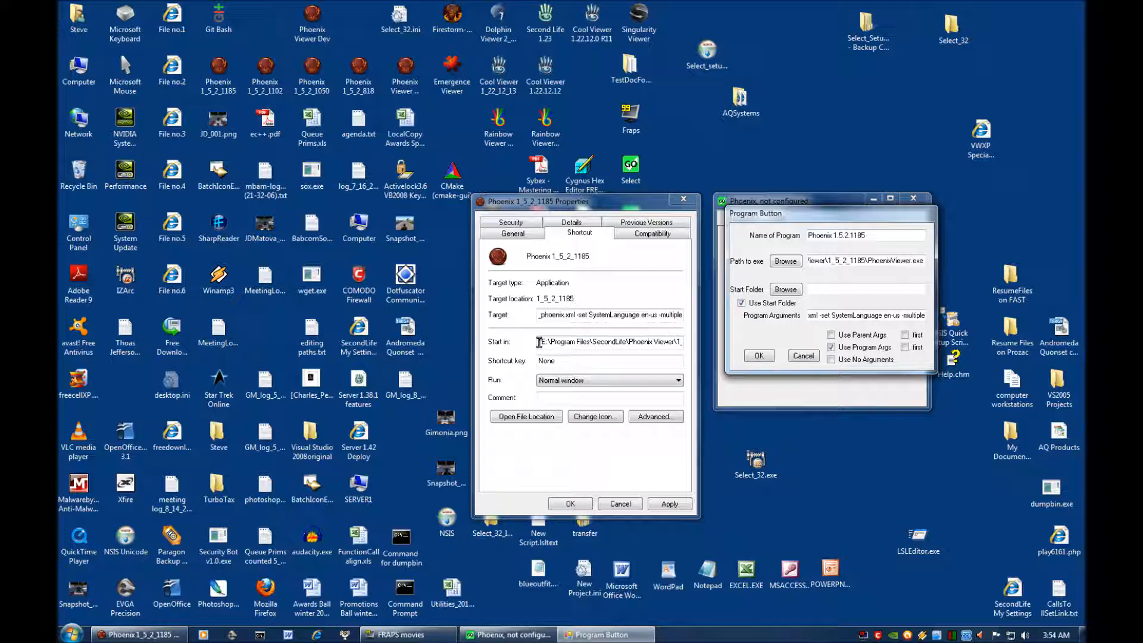
drag(541, 342, 694, 354)
right_click(602, 343)
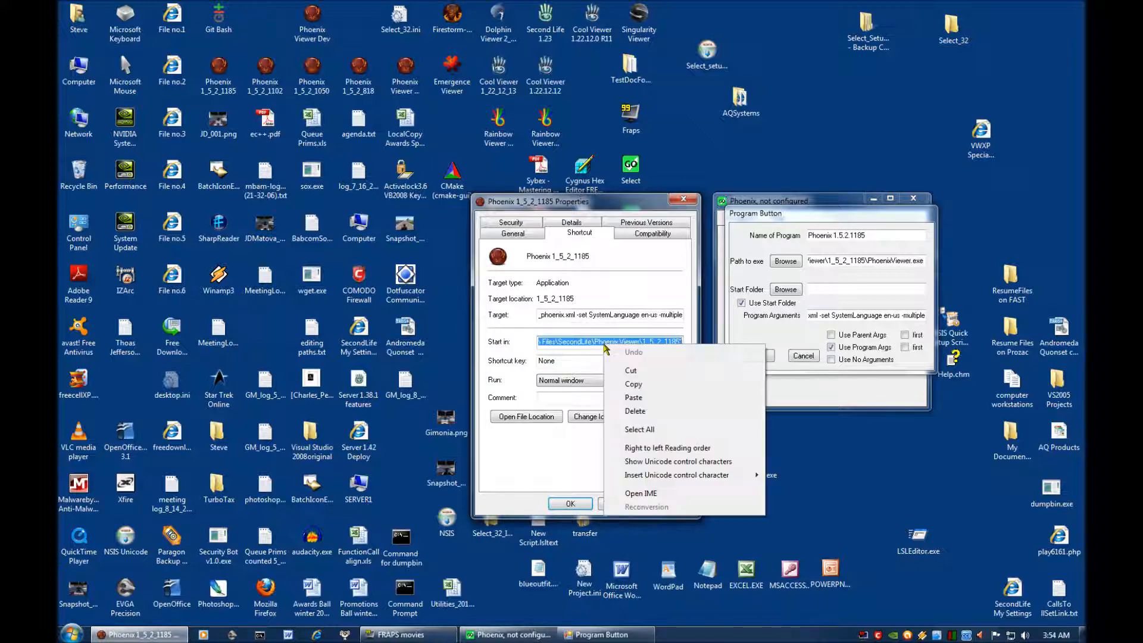
click(630, 384)
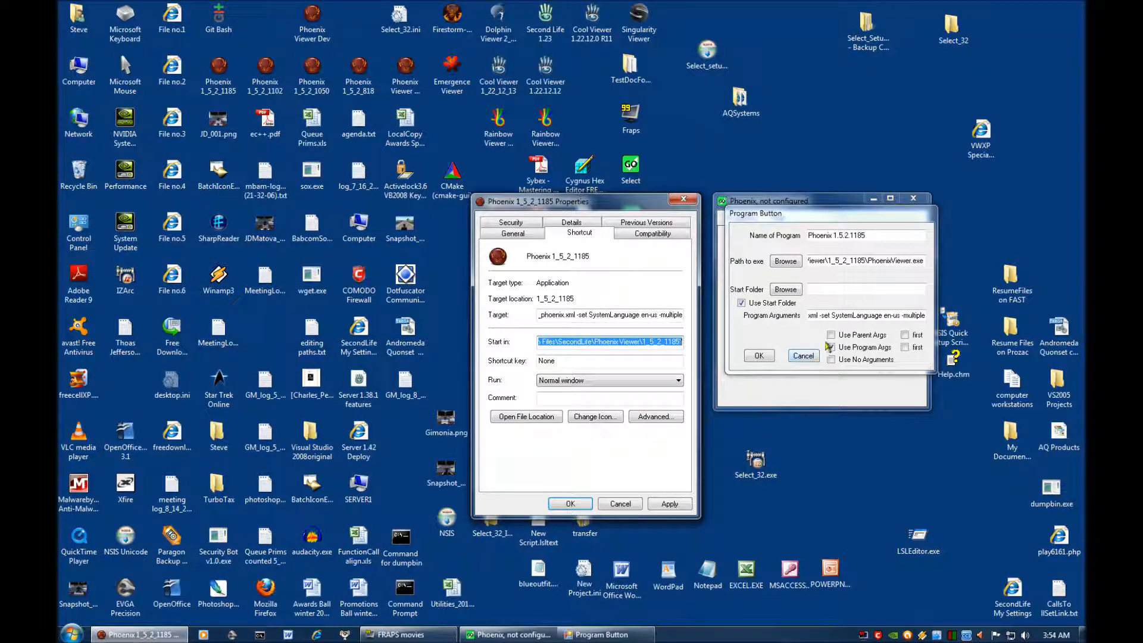
click(823, 289)
right_click(823, 289)
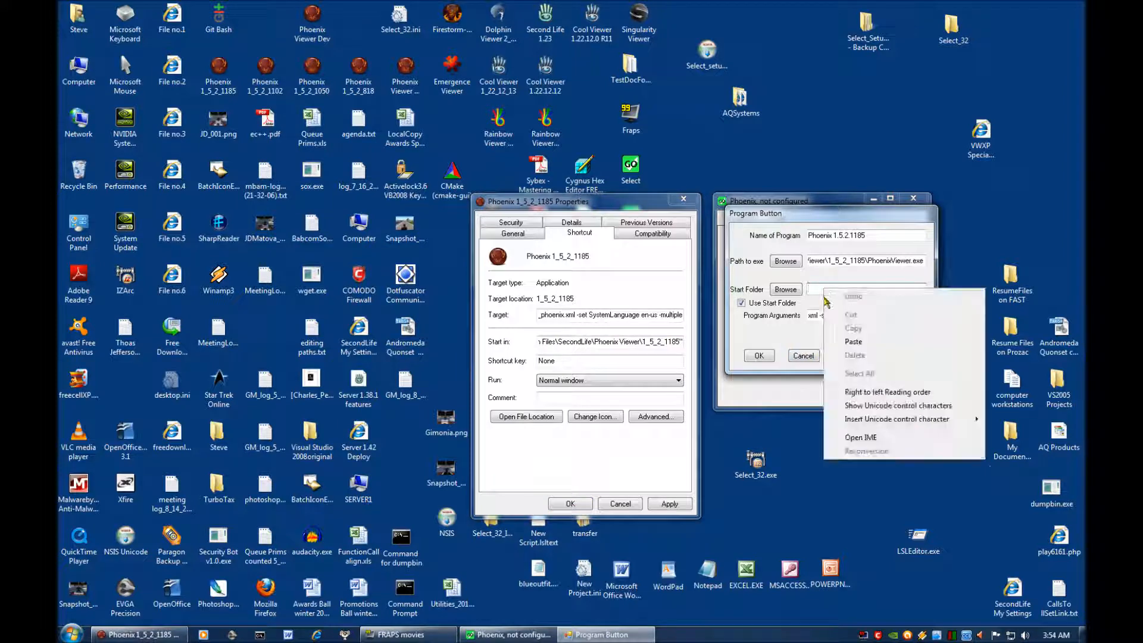
click(844, 347)
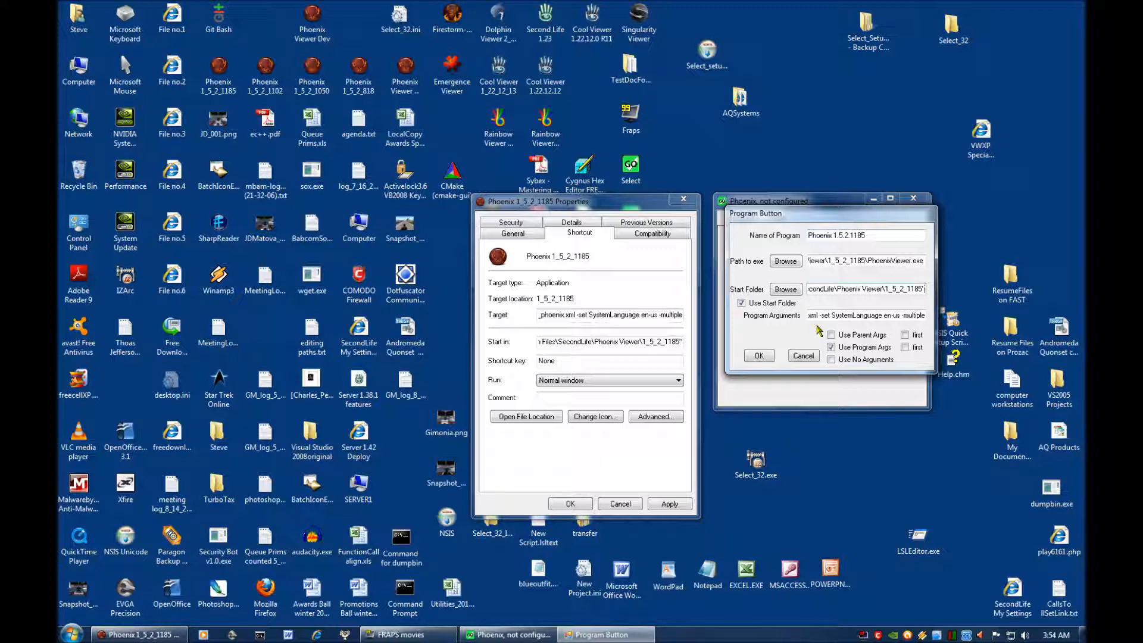
Remove the quotation marks at both ends of the Start Folder path and save the program button.
key(BackSpace)
key(Home)
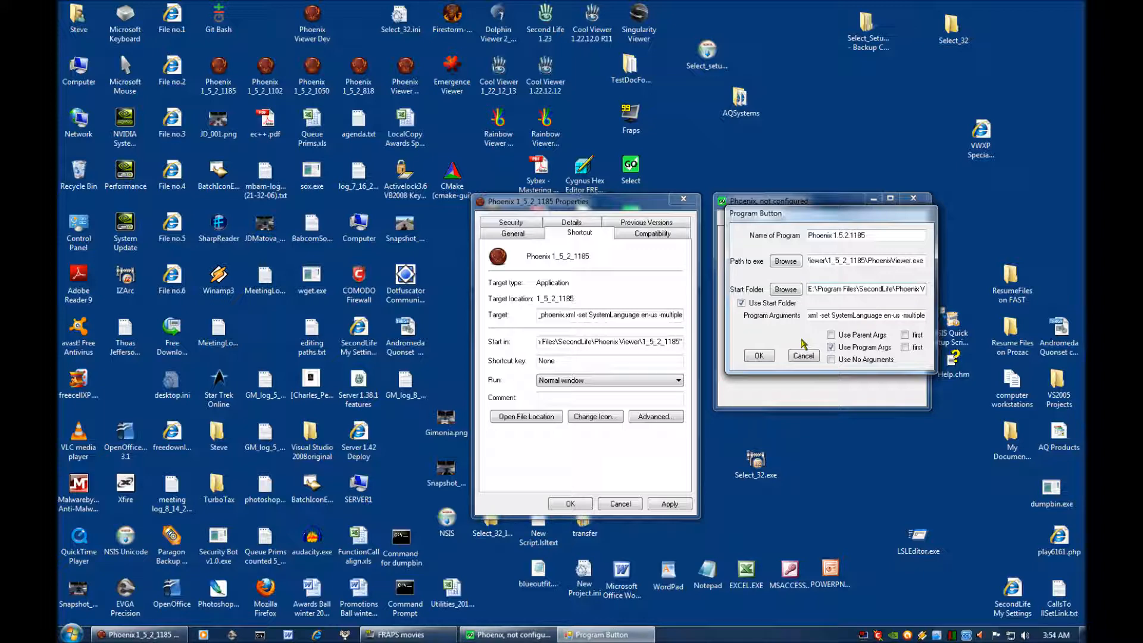
click(759, 356)
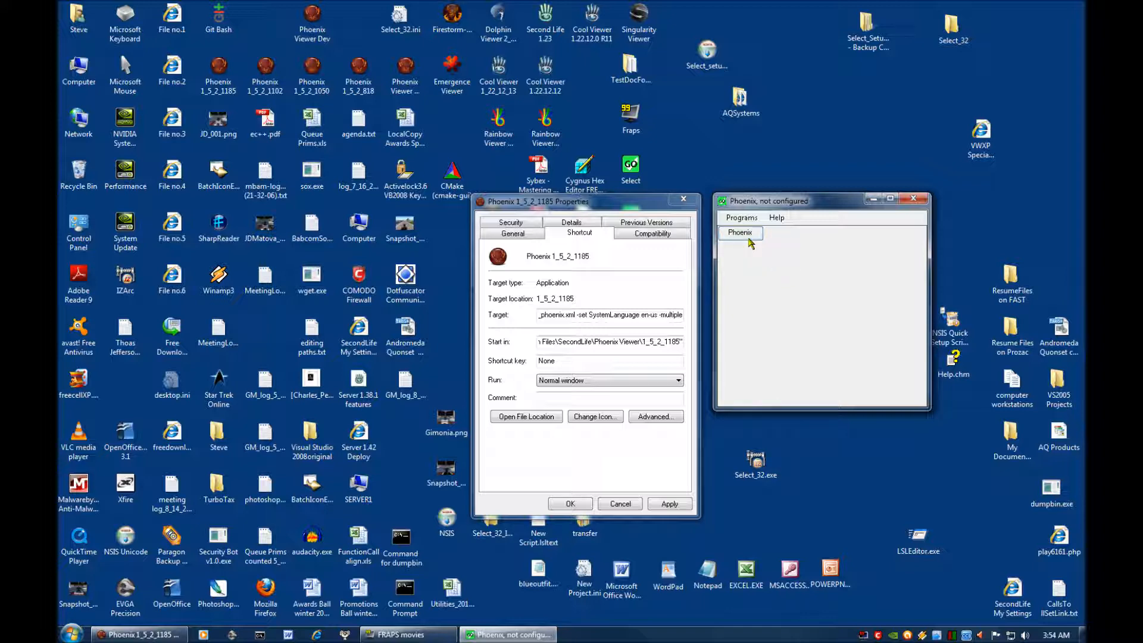
Set the height of the Phoenix 1.5.2.1185 button to 75, then apply and accept the change.
right_click(749, 238)
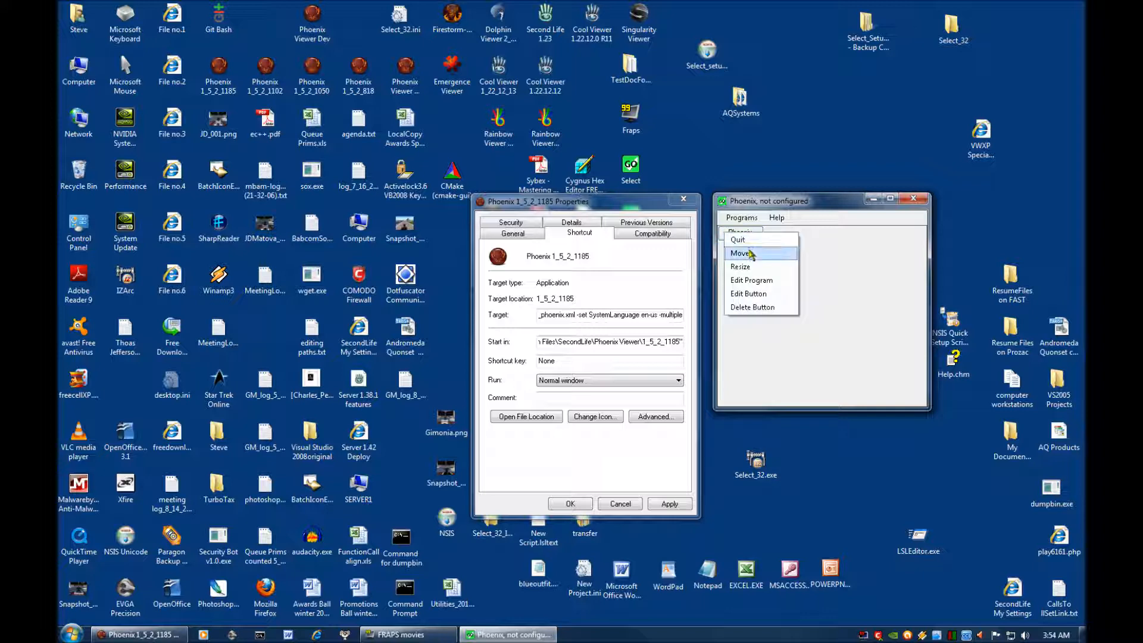
click(753, 293)
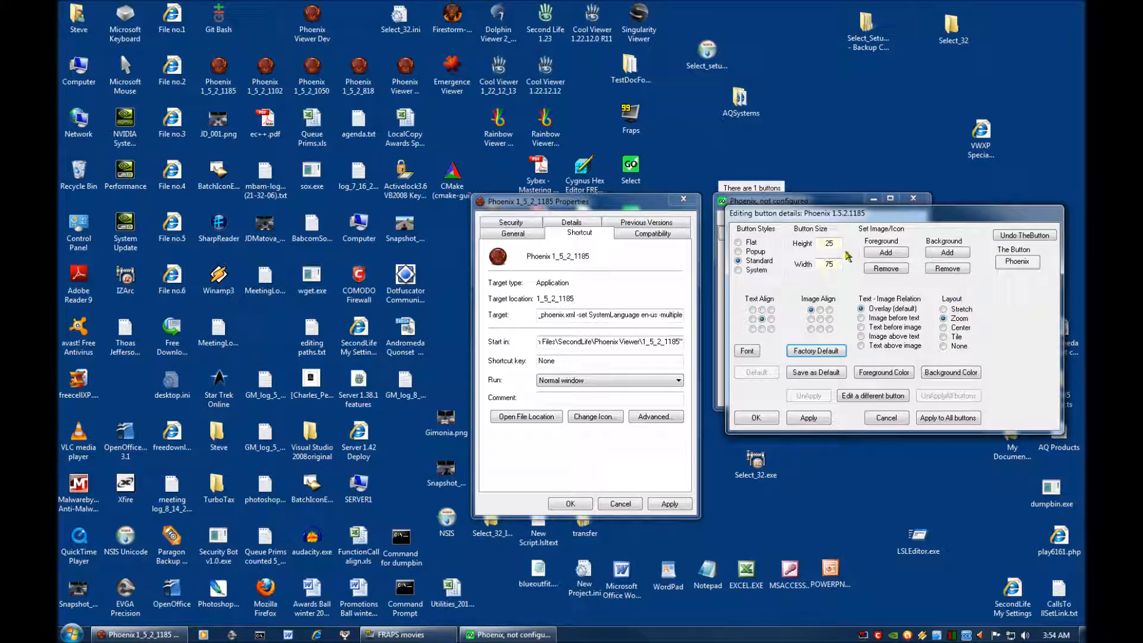
drag(838, 243, 823, 242)
text(75)
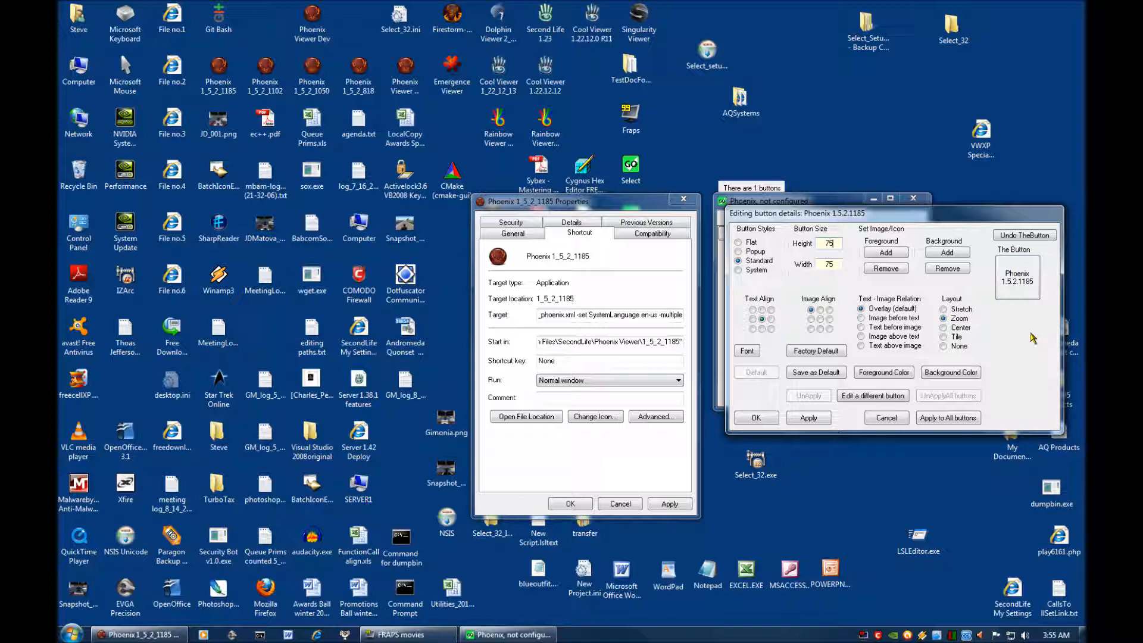
click(820, 419)
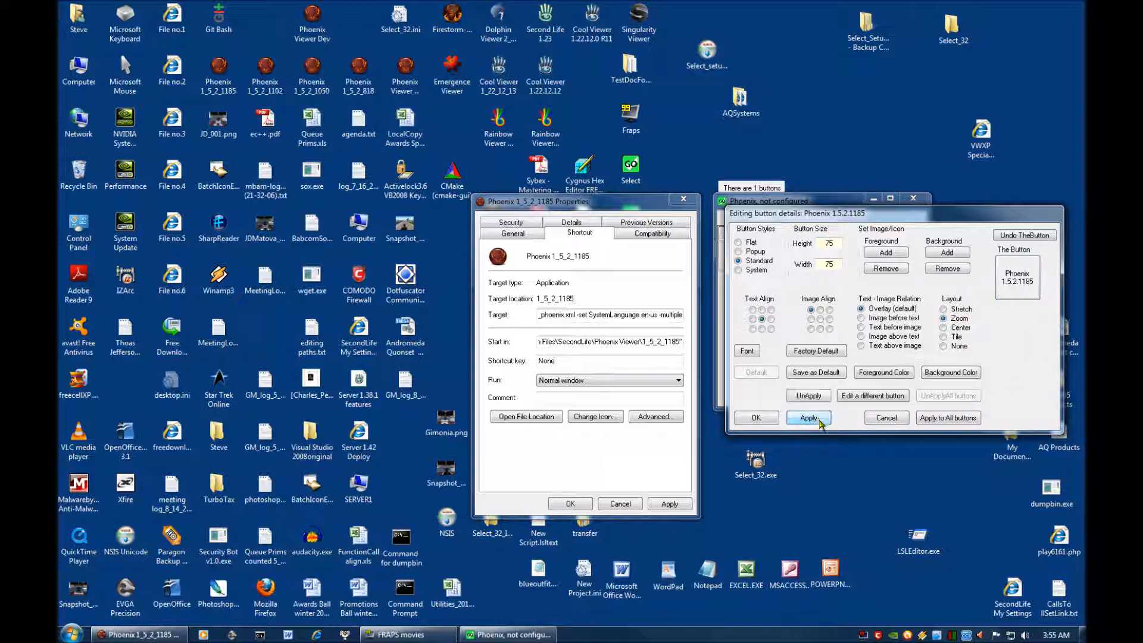
click(767, 419)
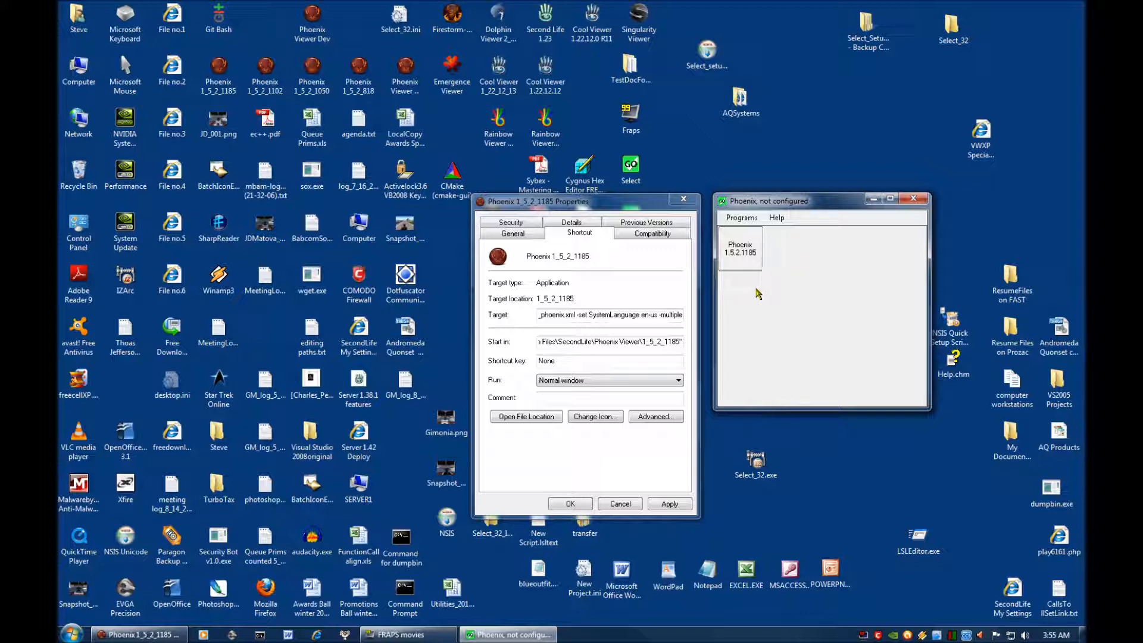
Test-launch the viewer from the Phoenix 1.5.2.1185 button, then close the viewer and the shortcut's properties.
click(744, 255)
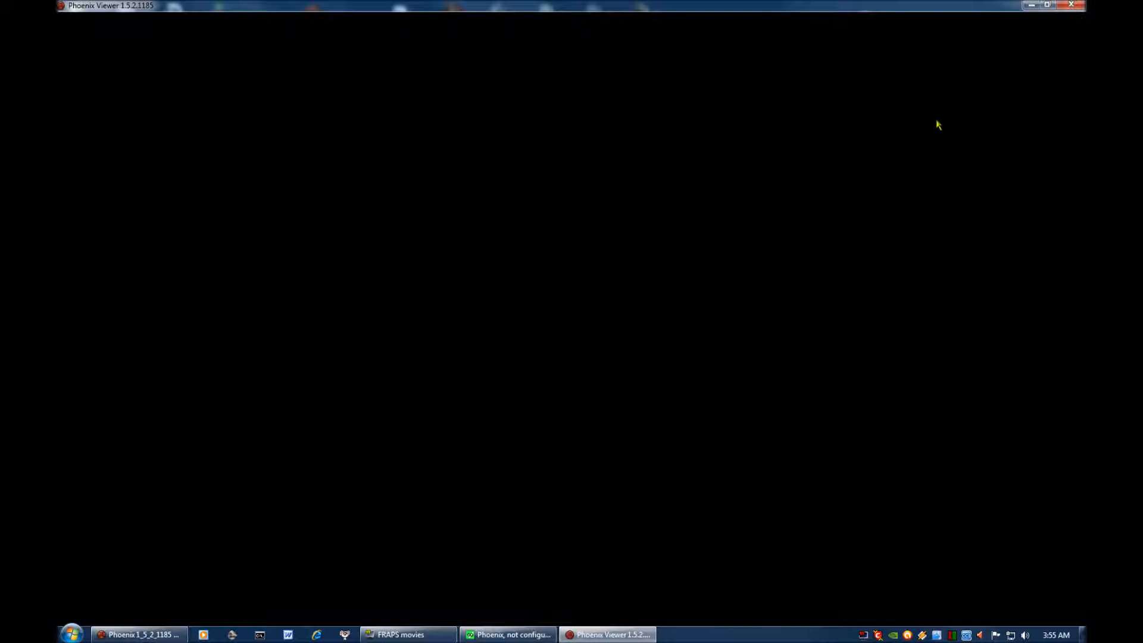
click(1072, 5)
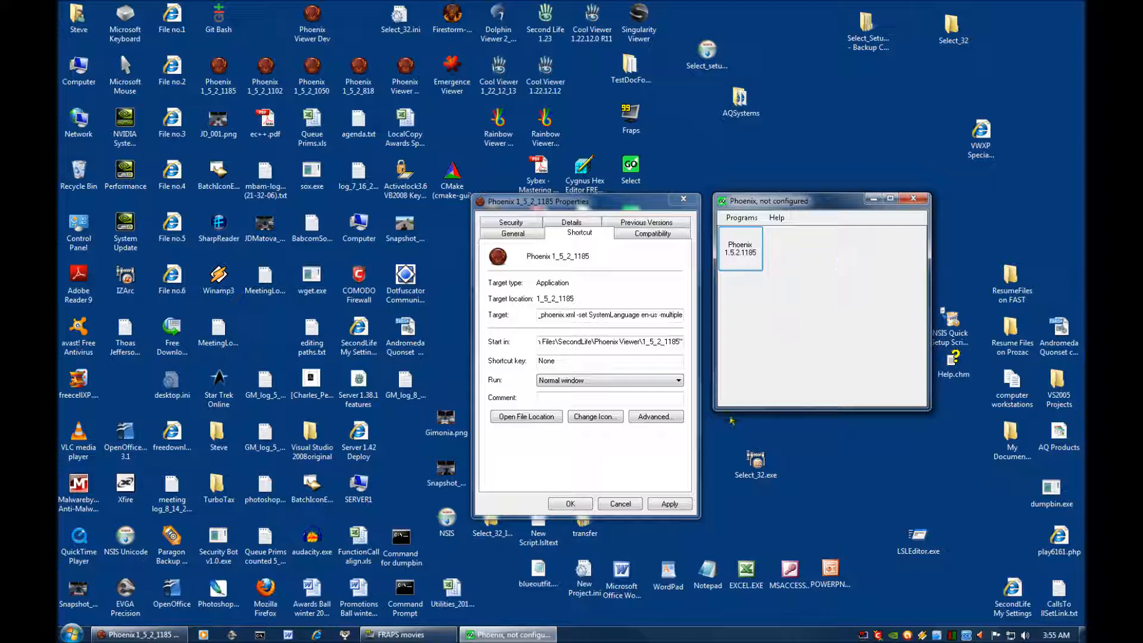
click(620, 504)
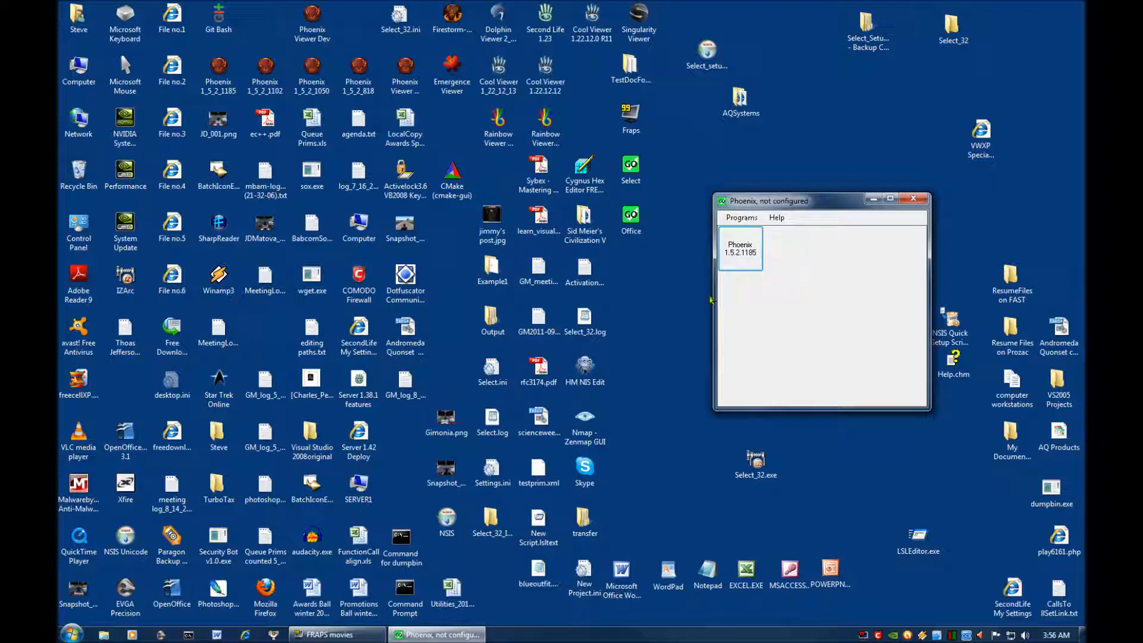
Add the larger icon from the viewer's executable in the 1_5_2_1185 folder as the Phoenix 1.5.2.1185 button's foreground image.
right_click(744, 259)
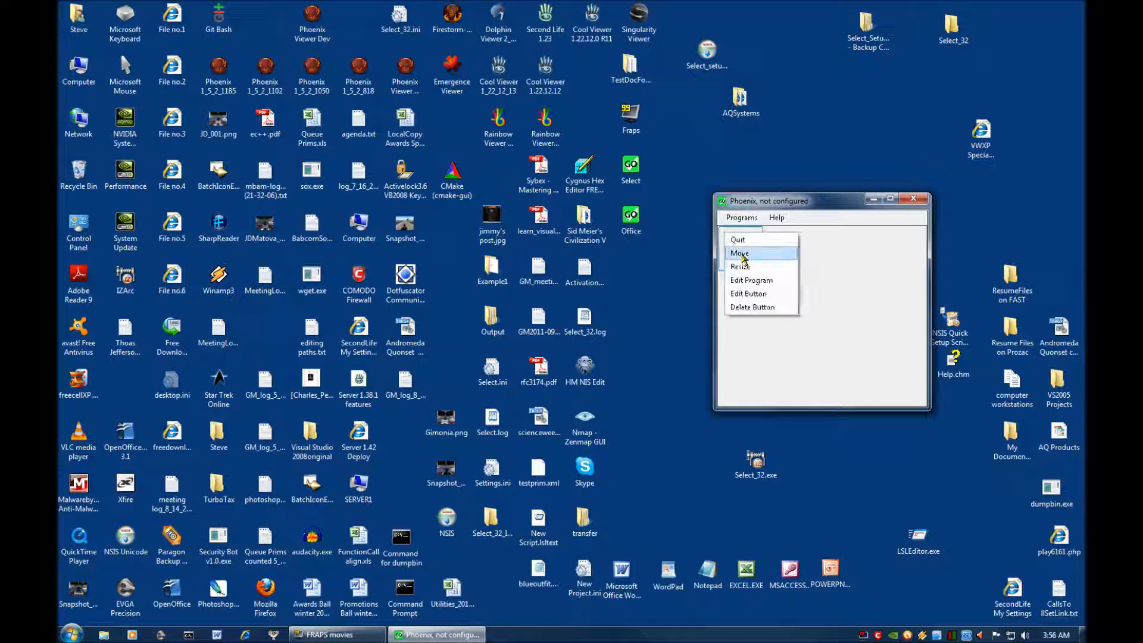
click(748, 293)
drag(953, 219, 581, 213)
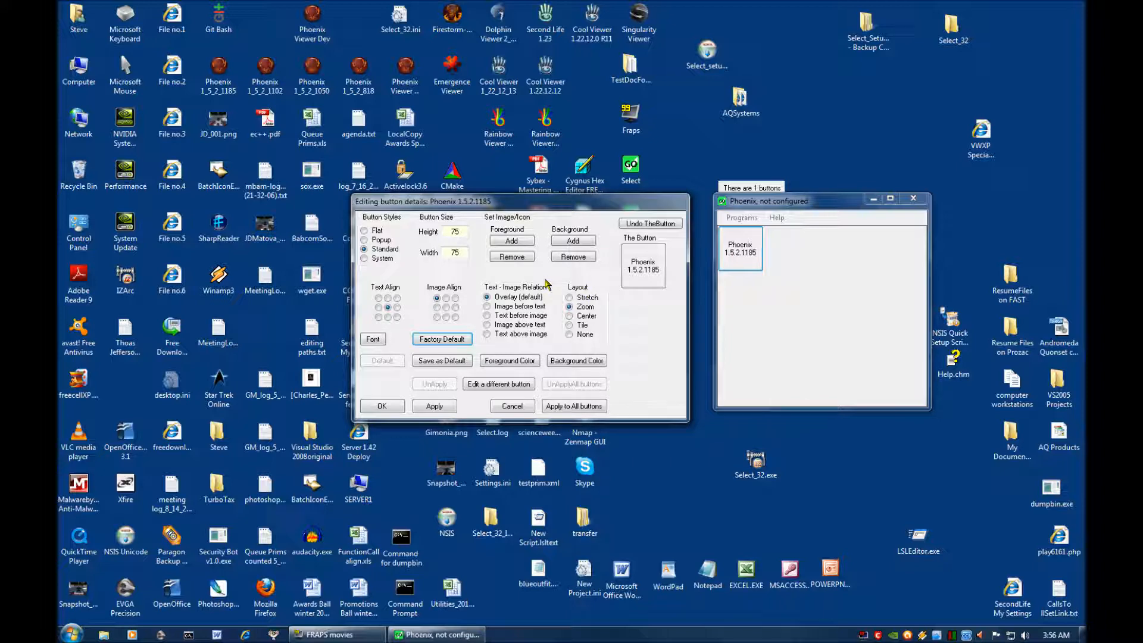
click(515, 243)
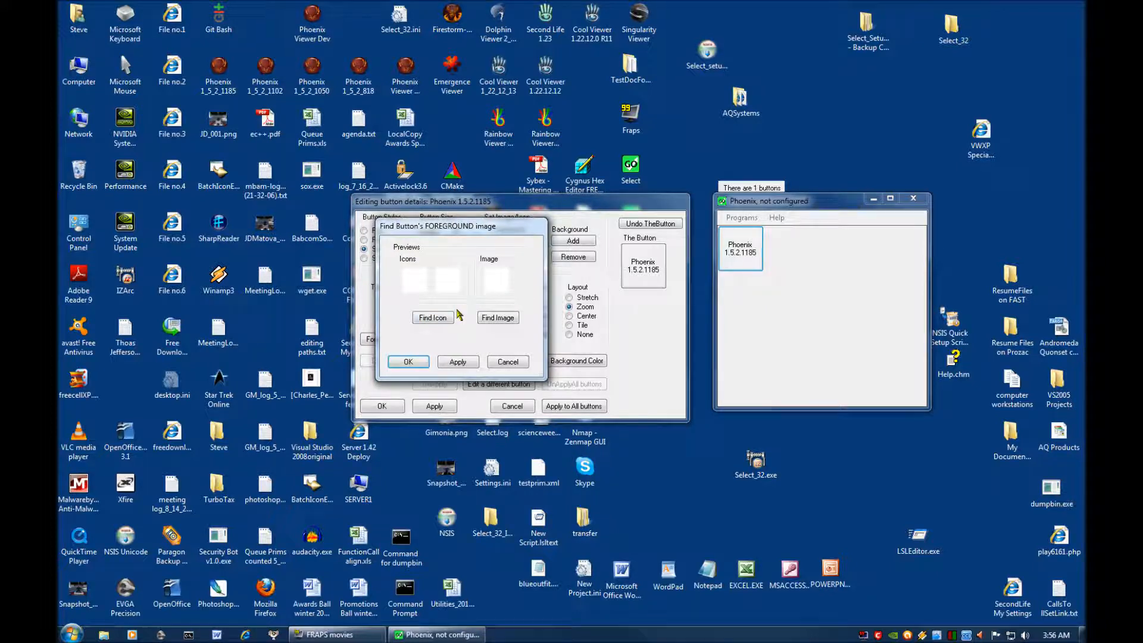
click(437, 318)
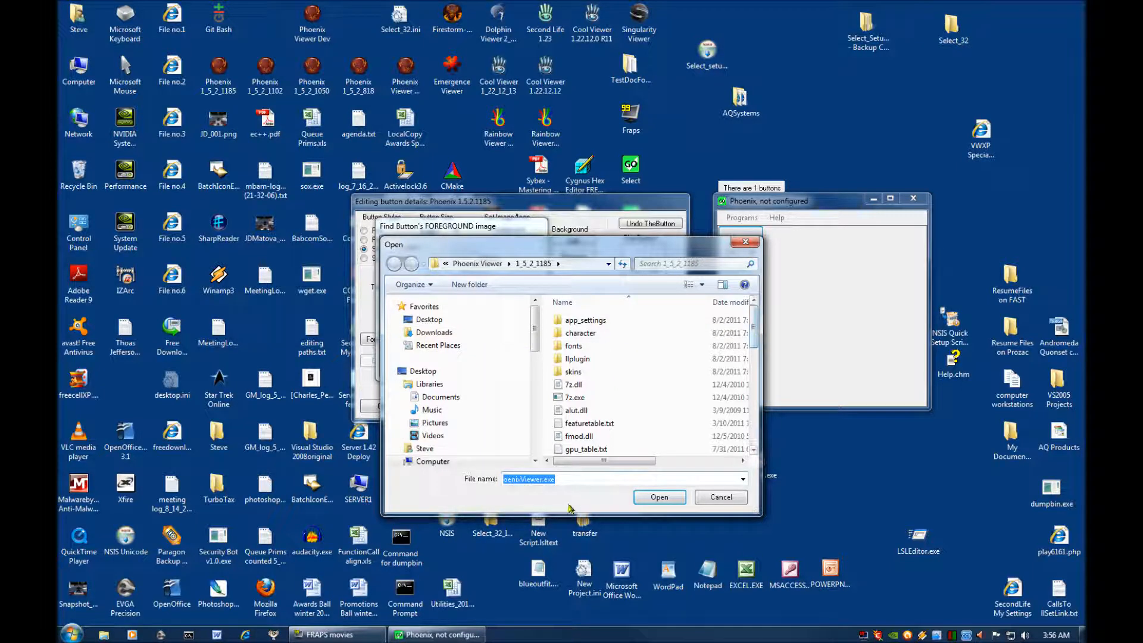
click(645, 497)
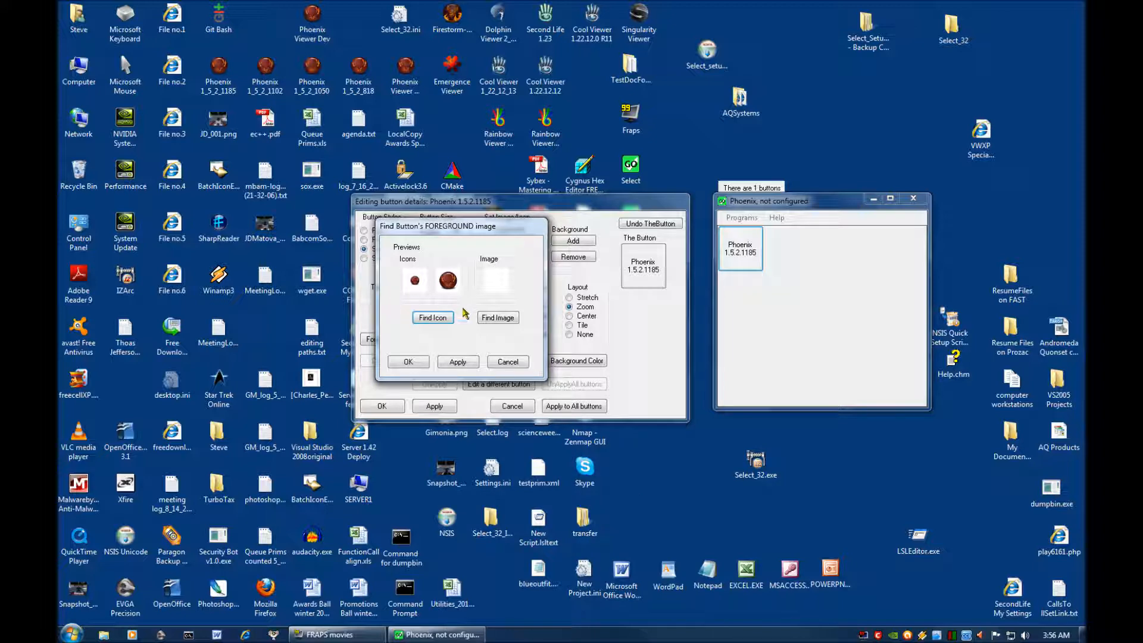
click(415, 281)
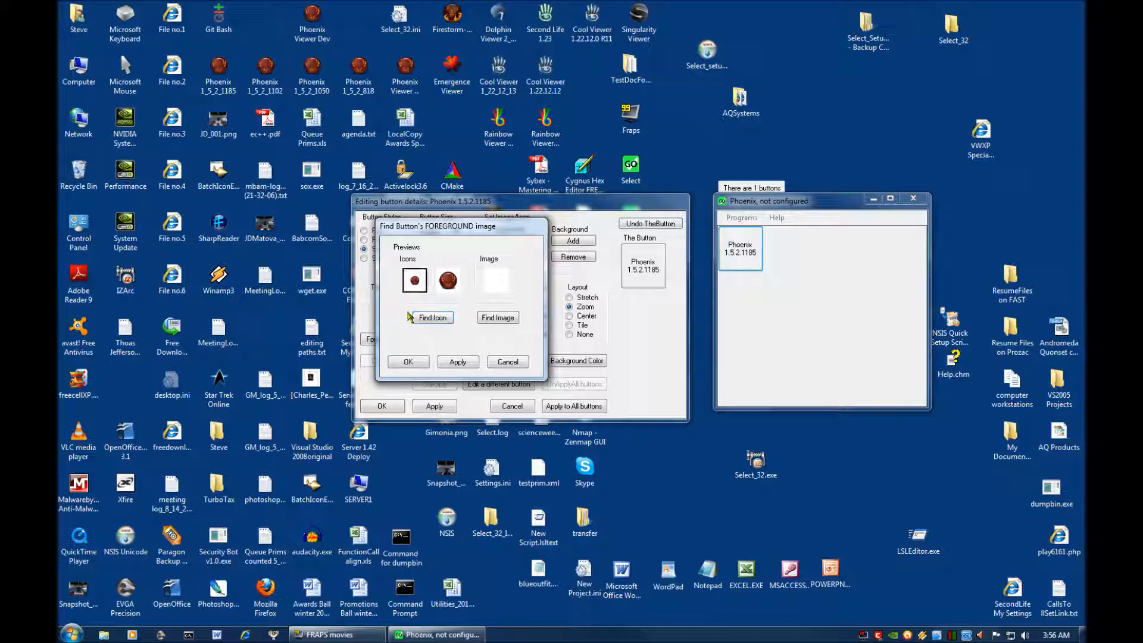
click(448, 284)
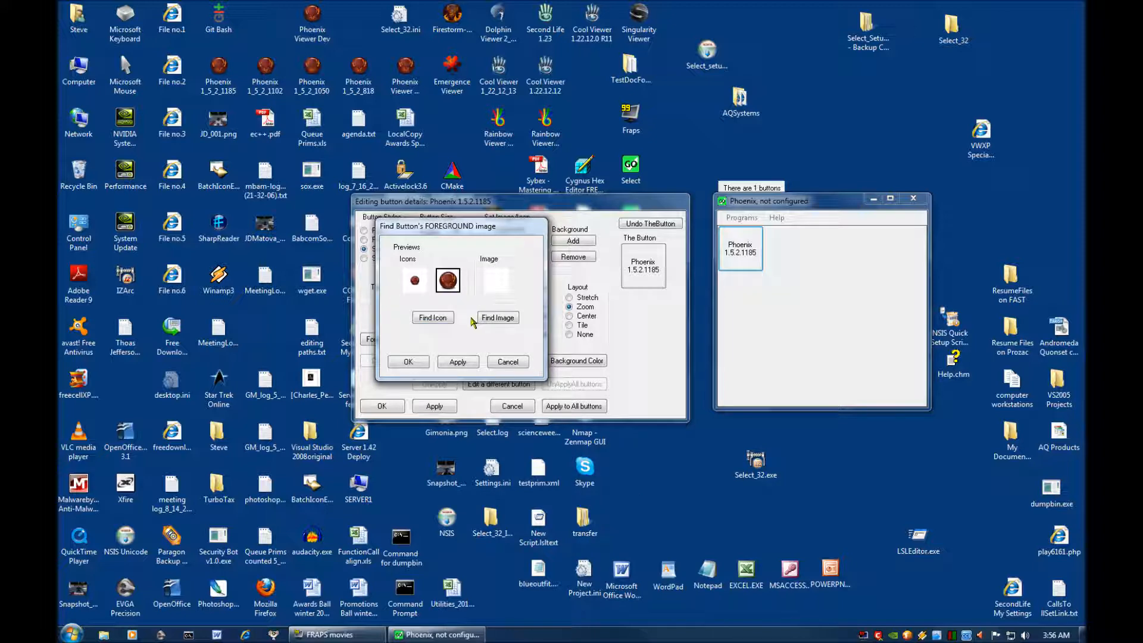
click(460, 362)
click(410, 362)
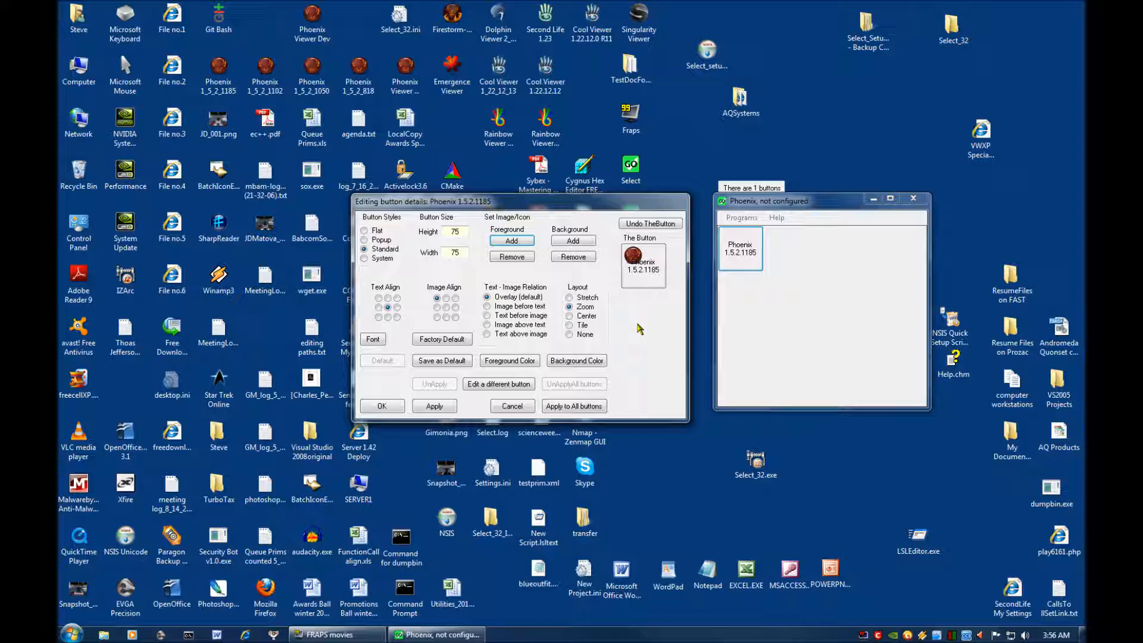
Align the button's image top centre and its text bottom centre, apply, and save this appearance as the default.
click(446, 299)
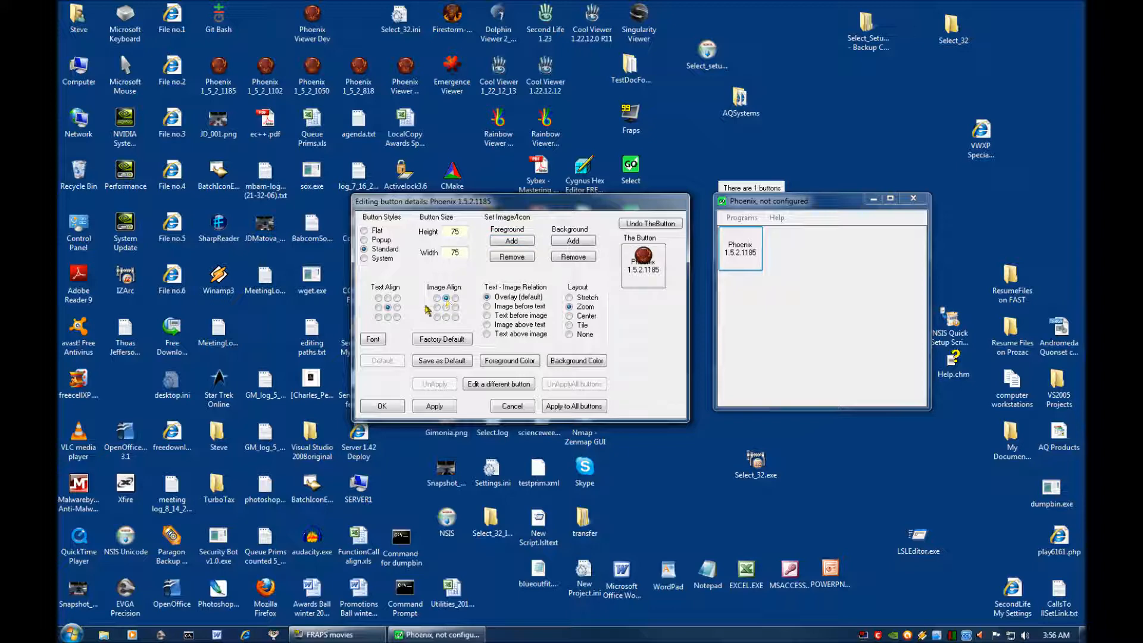
click(388, 318)
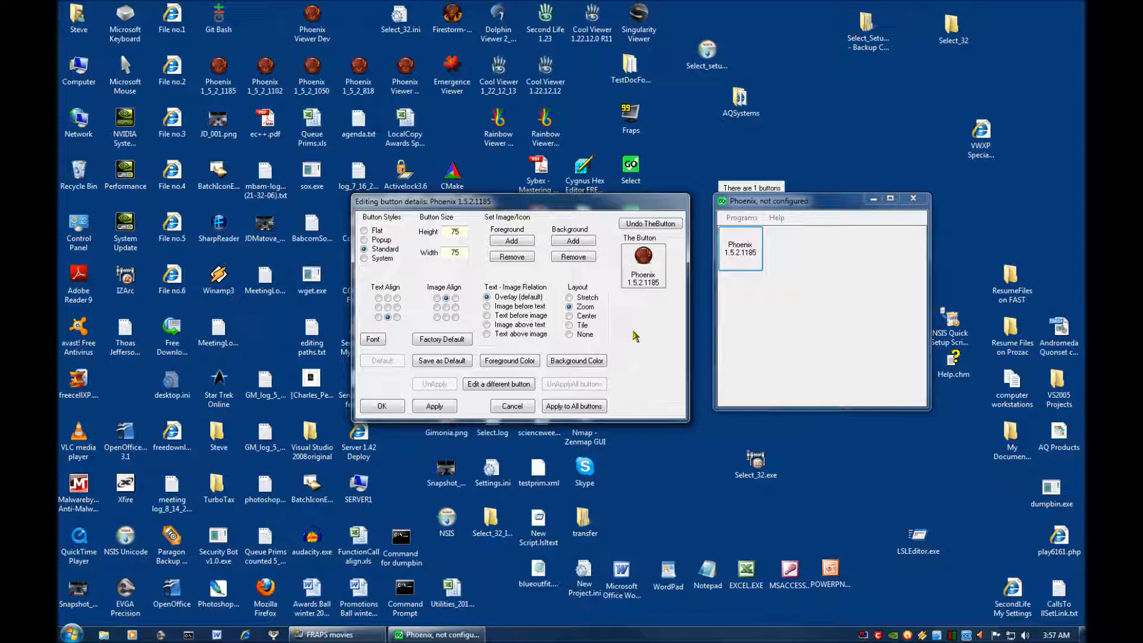
click(441, 407)
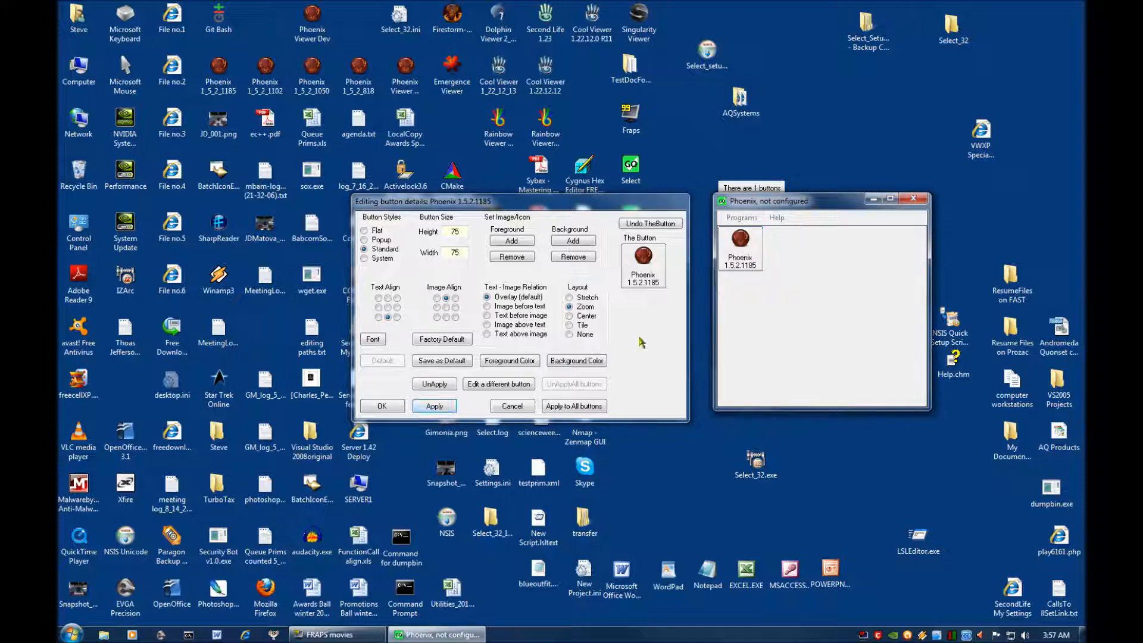
click(443, 362)
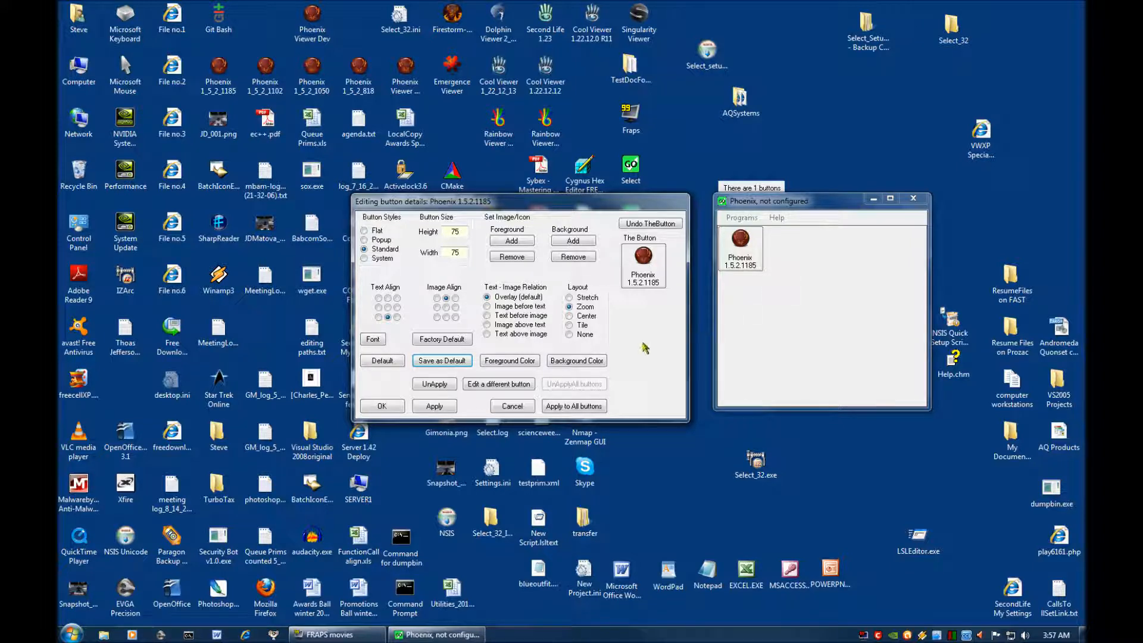
click(382, 406)
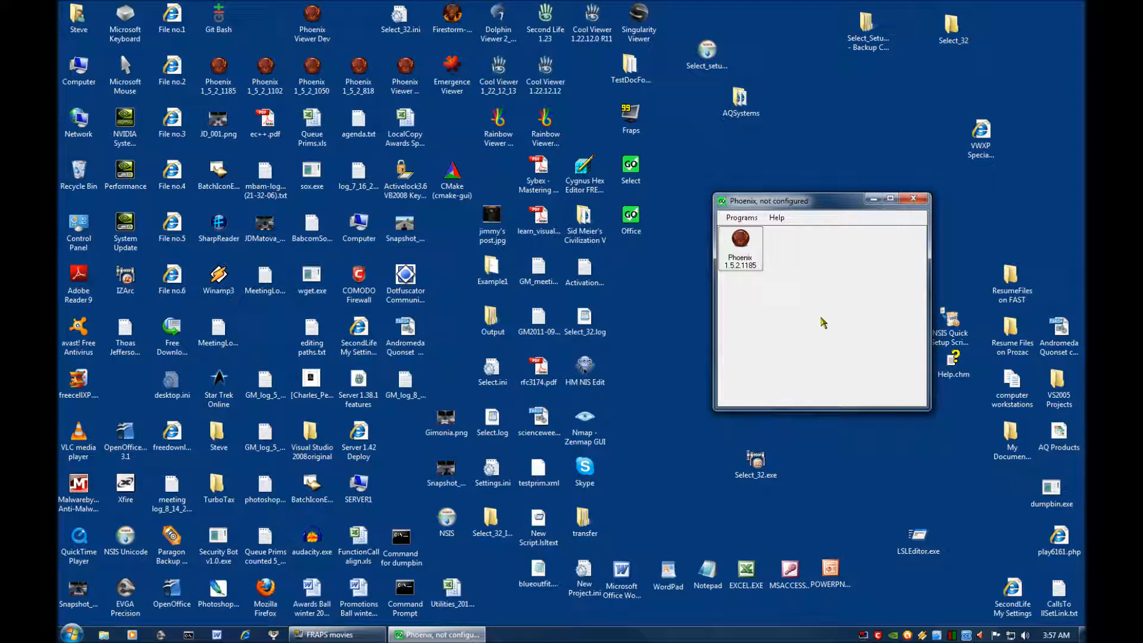
Add another program button named Phoenix 1.5.2.1102 and enable Use Start Folder for it.
click(254, 69)
click(743, 218)
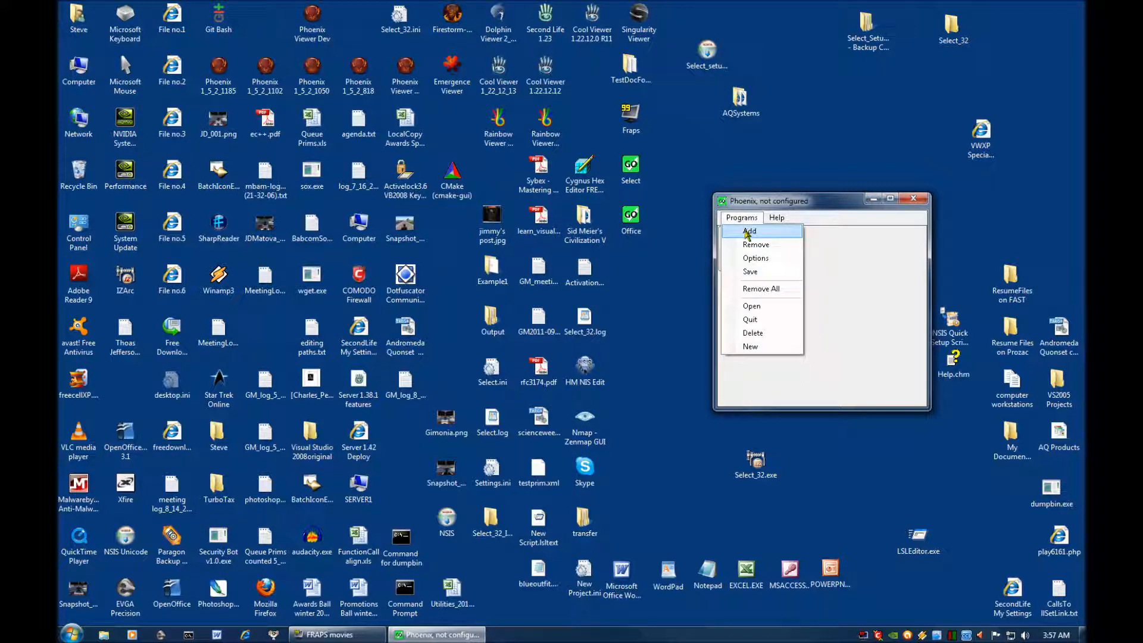
click(747, 233)
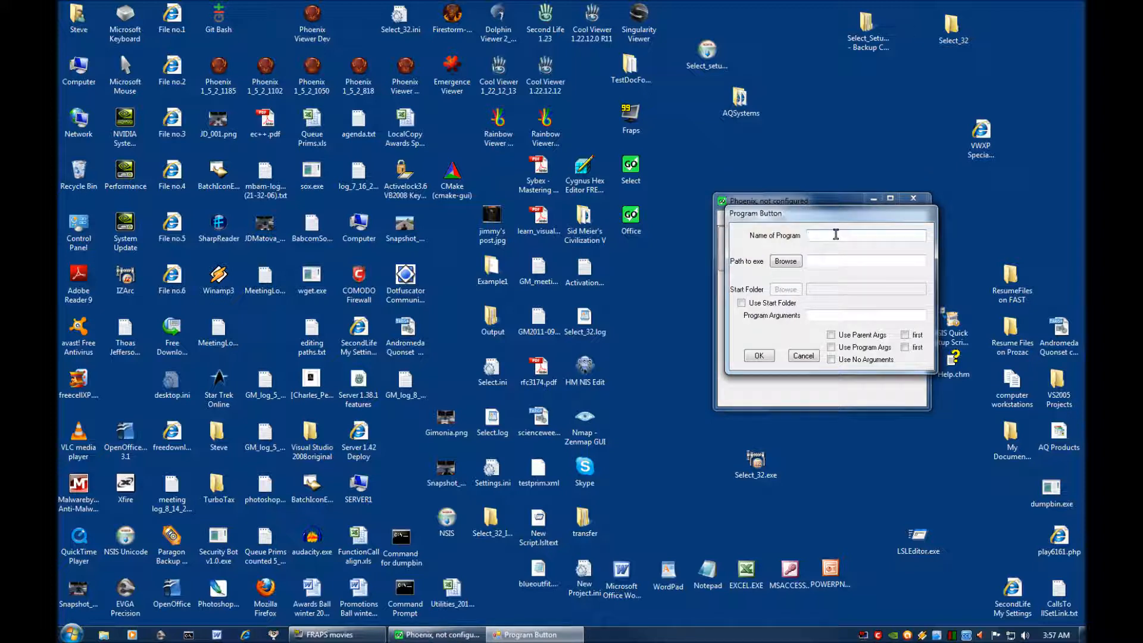
text(Ph)
text(oenix 1.5.2.110)
click(741, 304)
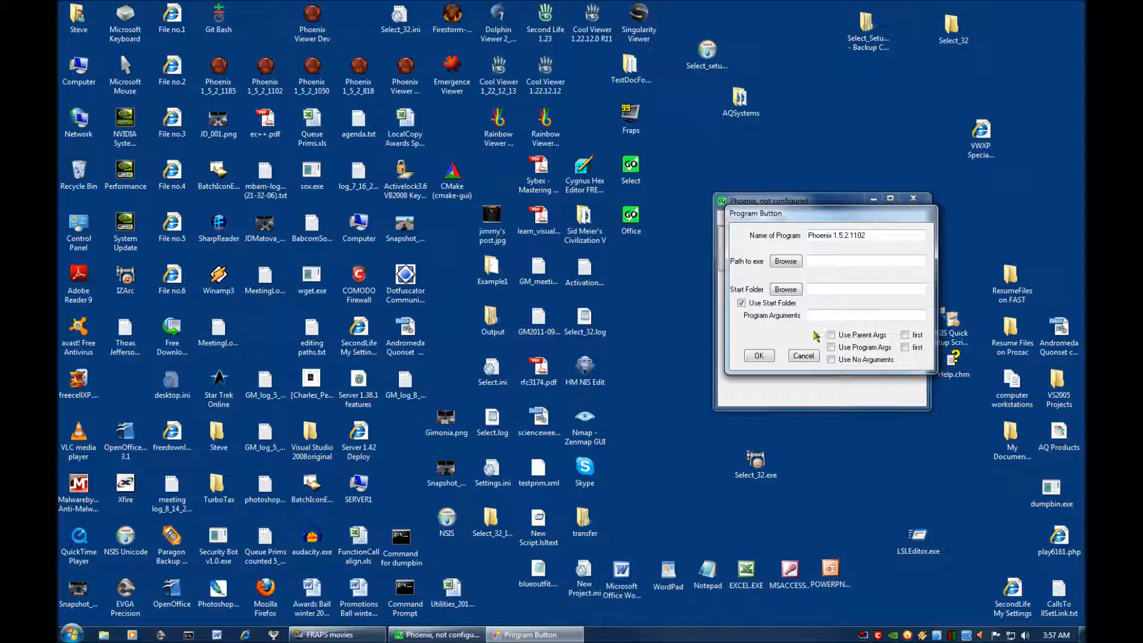
Copy the full target from the desktop Phoenix 1_5_2_1102 shortcut's properties into the new program button's Path to exe.
right_click(268, 70)
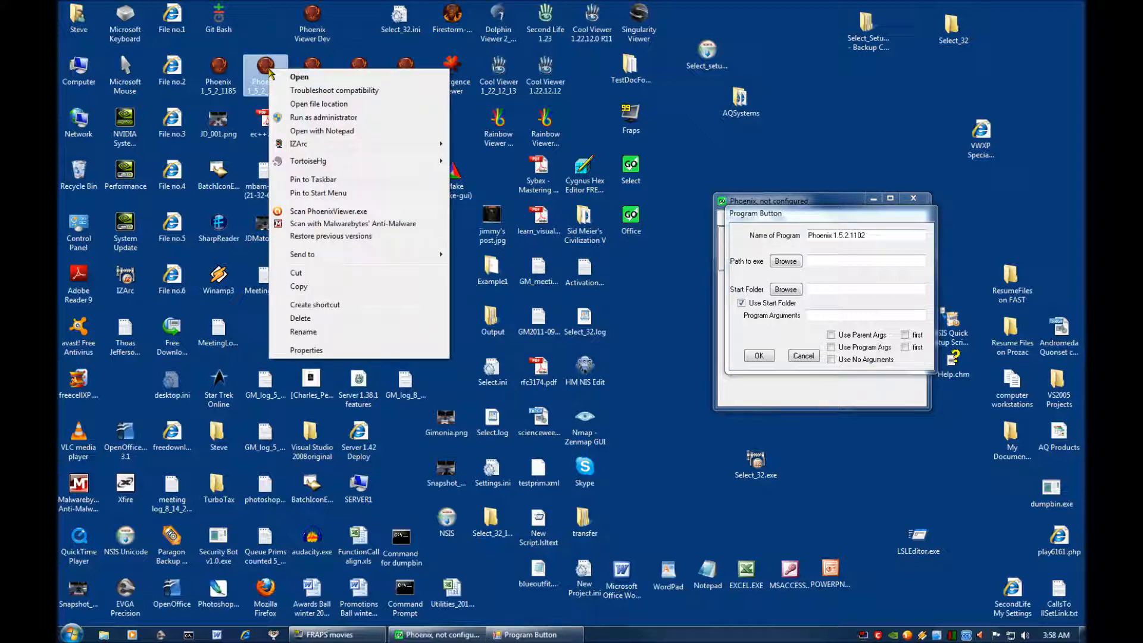
click(317, 351)
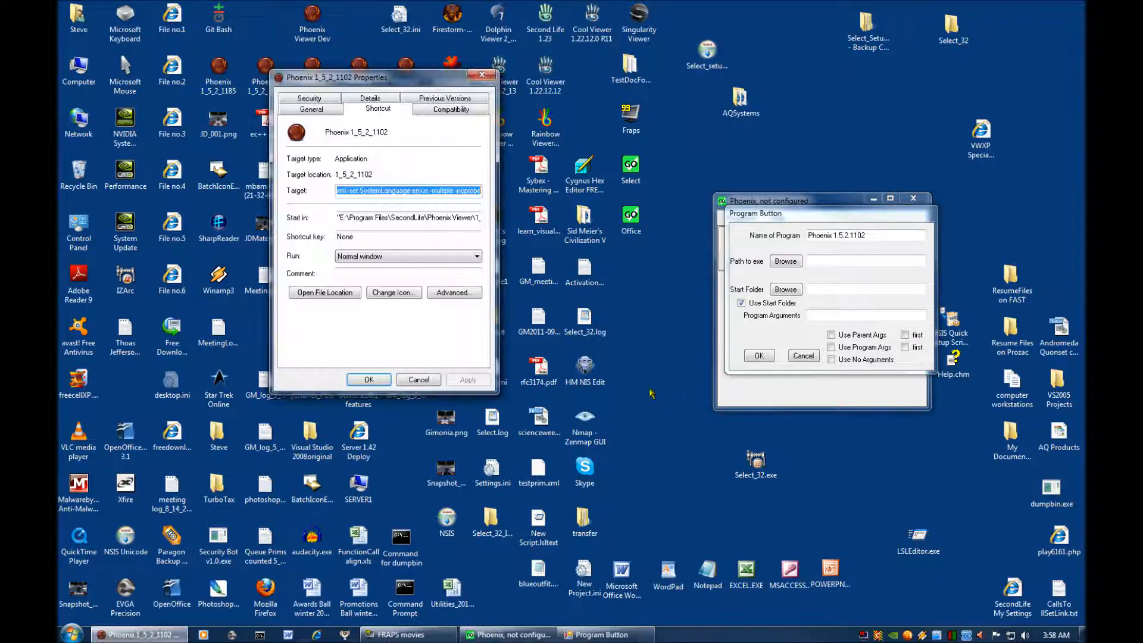
drag(442, 85, 648, 211)
click(560, 316)
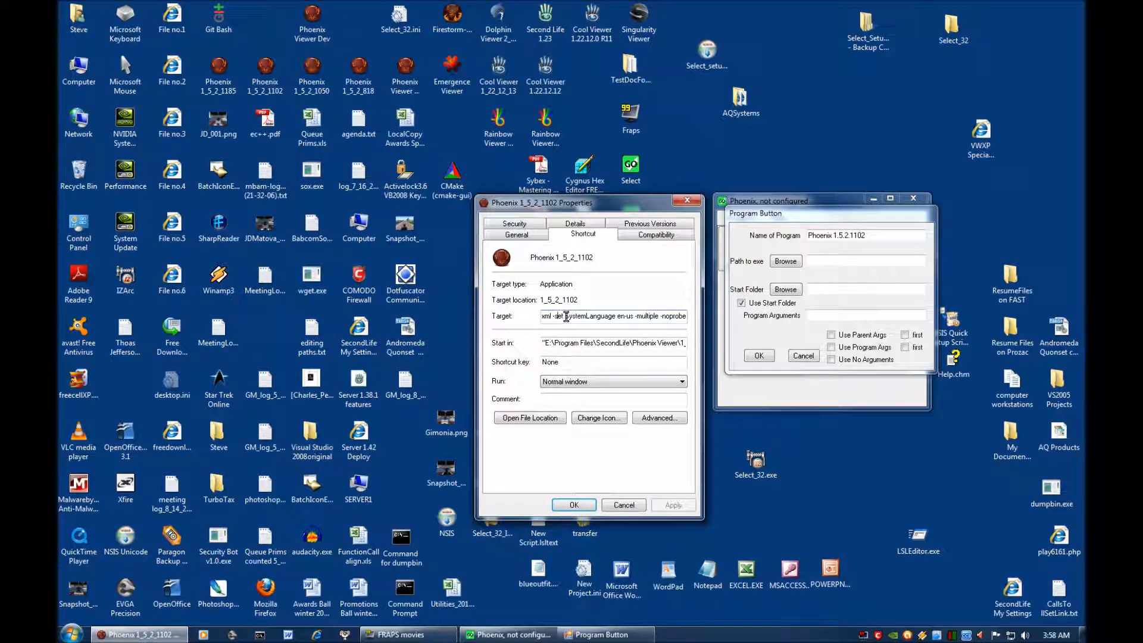
key(ctrl+a)
key(ctrl+c)
click(836, 259)
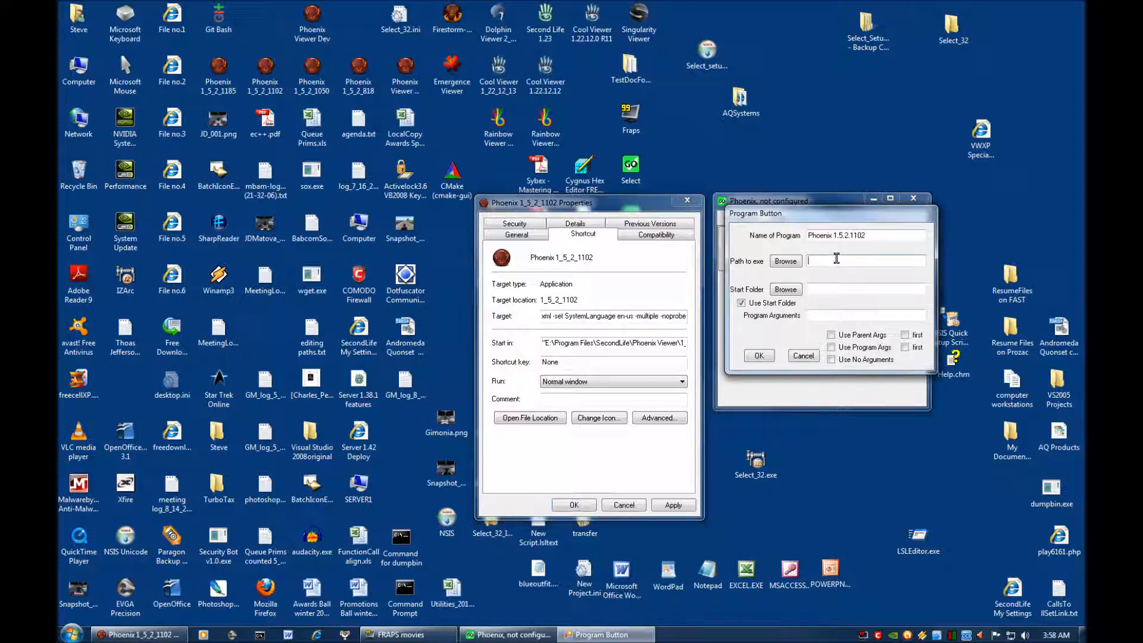
key(ctrl+v)
Move the arguments from "--settings settings_phoenix.xml" through "-noprobe" out of the executable path into Program Arguments.
drag(936, 371, 1069, 388)
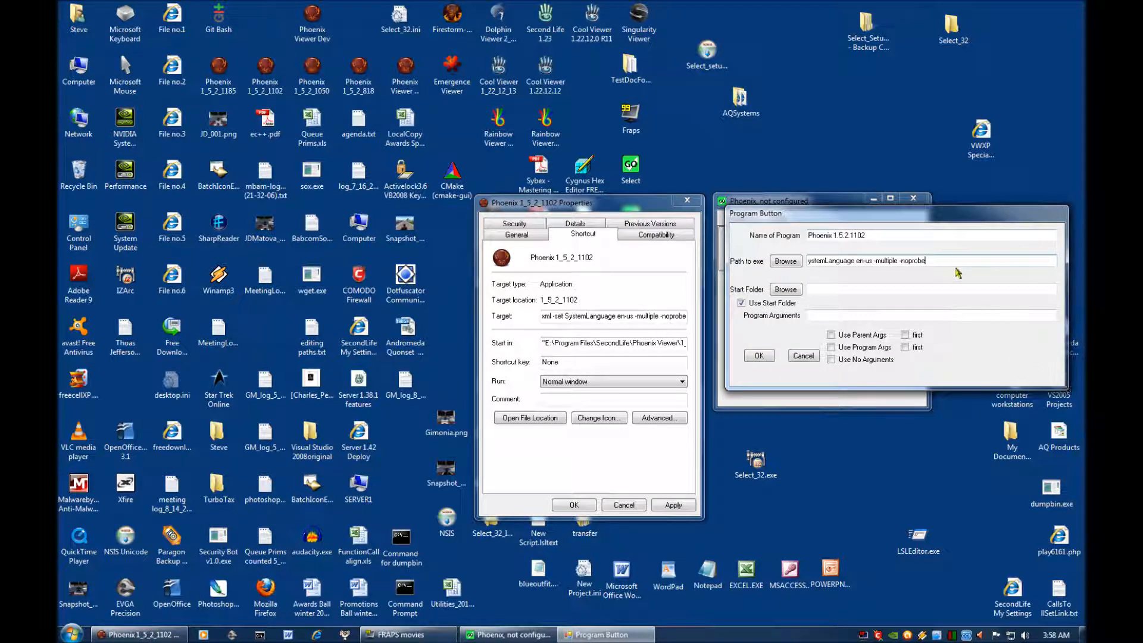
drag(953, 262, 951, 262)
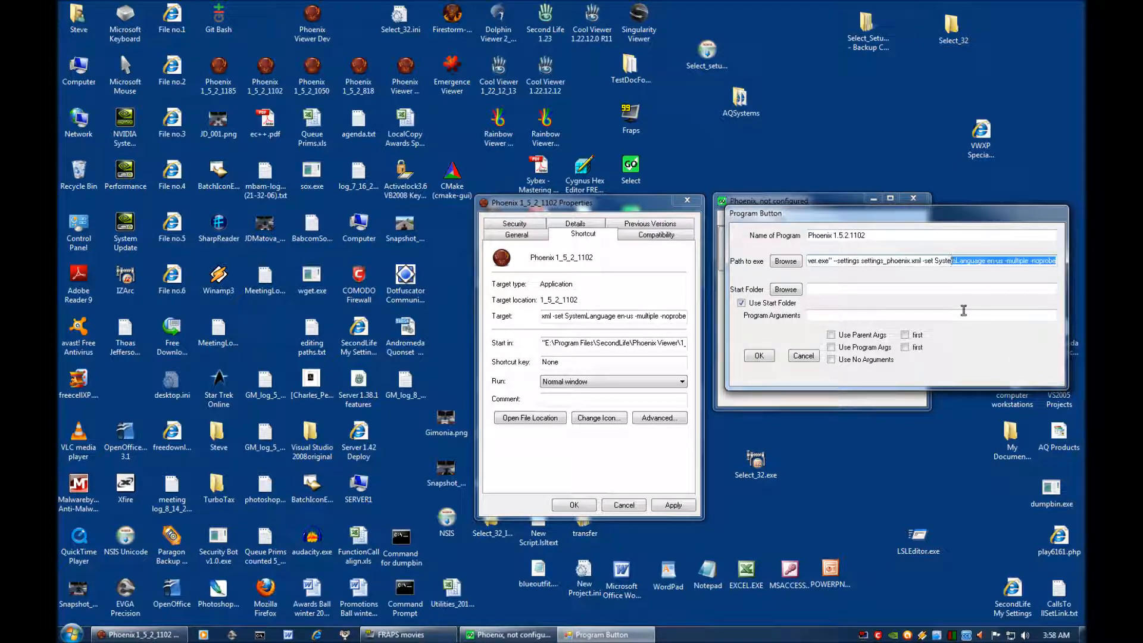
drag(1063, 387, 1082, 395)
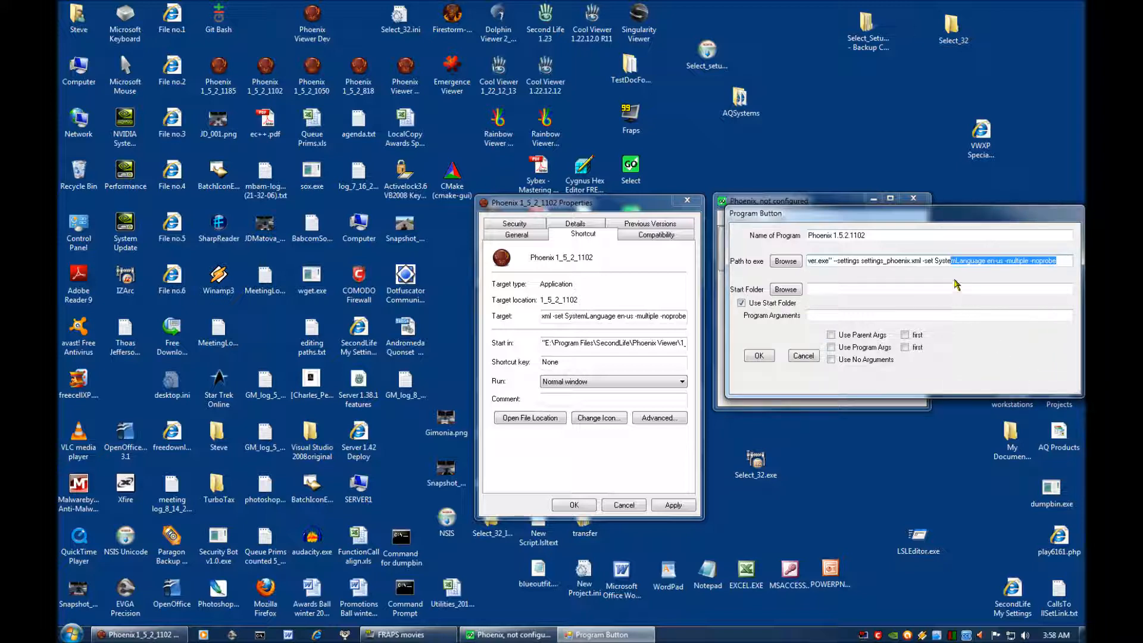
click(1062, 262)
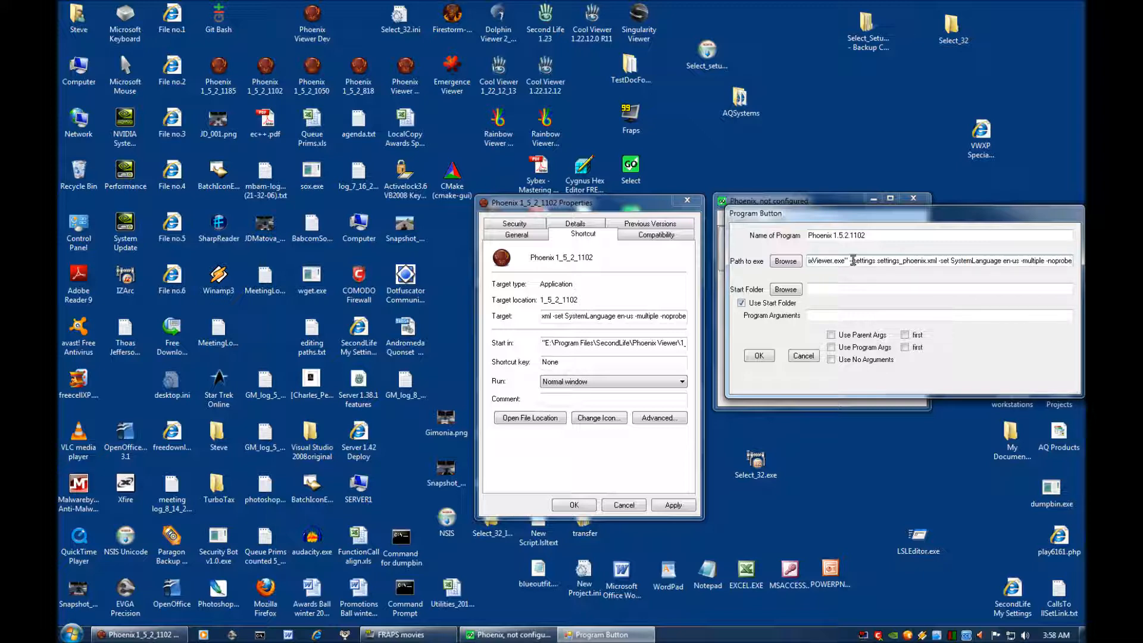
drag(850, 262, 1049, 269)
drag(1059, 269, 1081, 272)
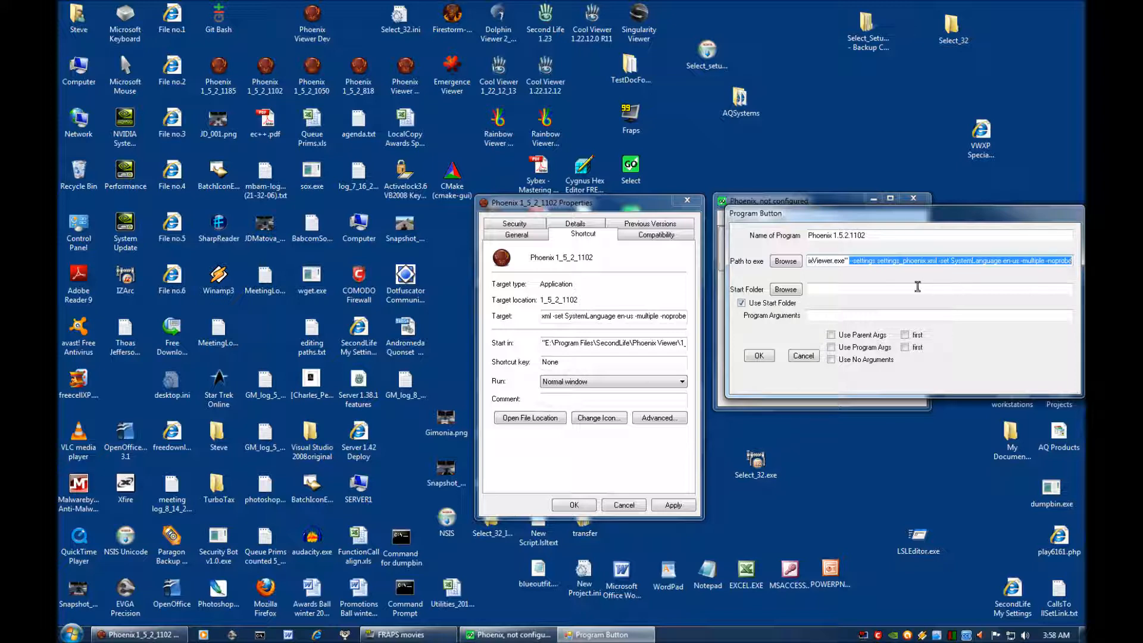
right_click(908, 260)
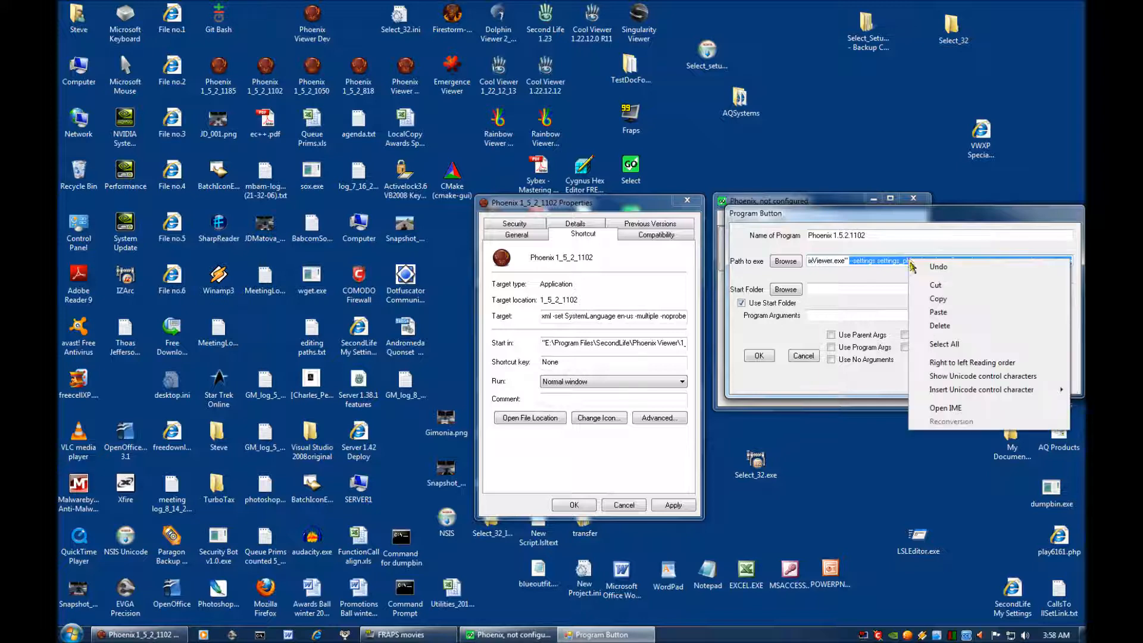
click(932, 285)
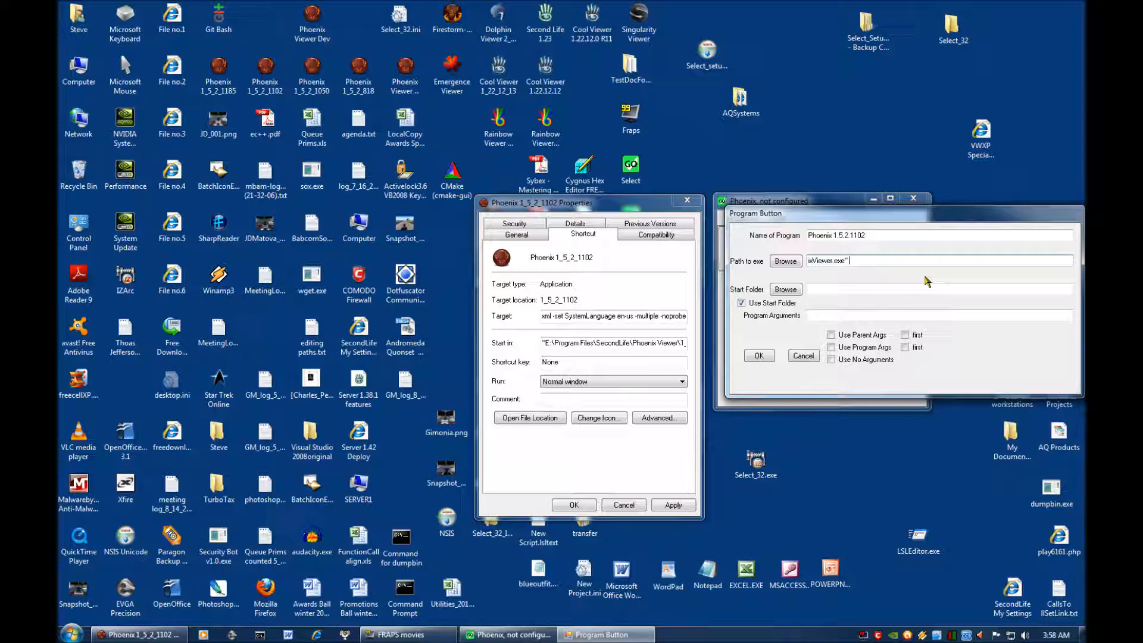
click(816, 314)
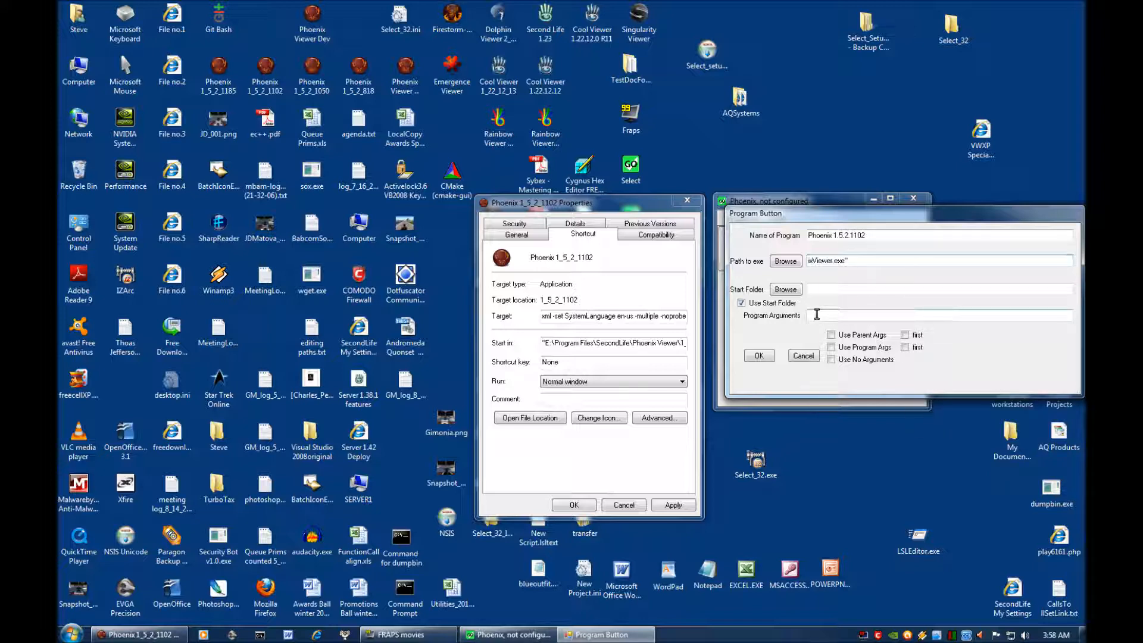
right_click(816, 314)
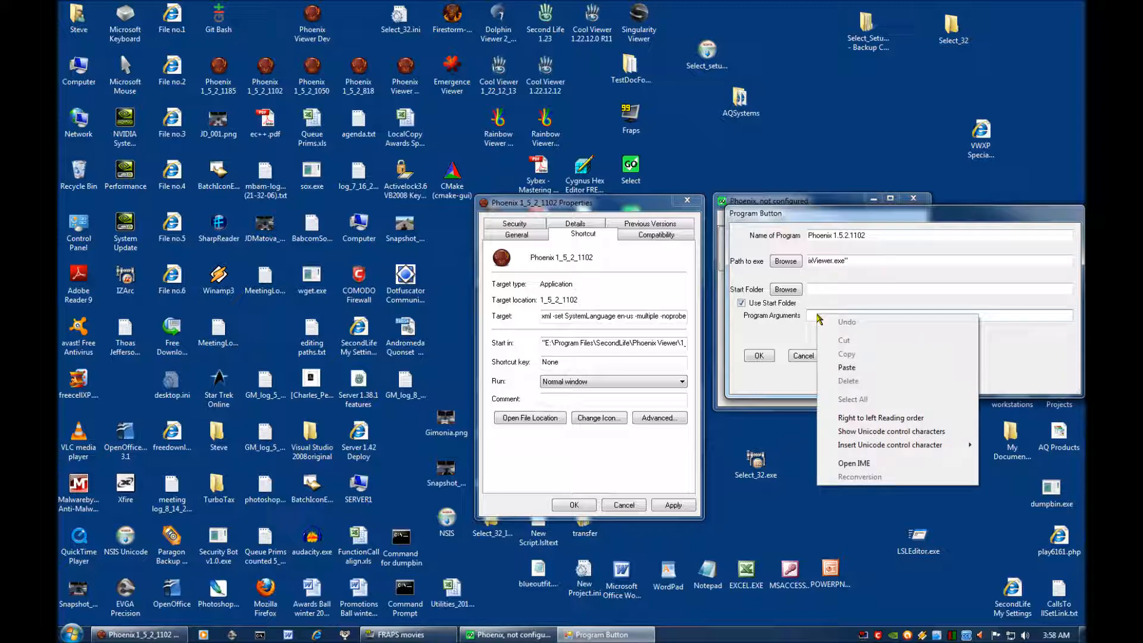
click(837, 366)
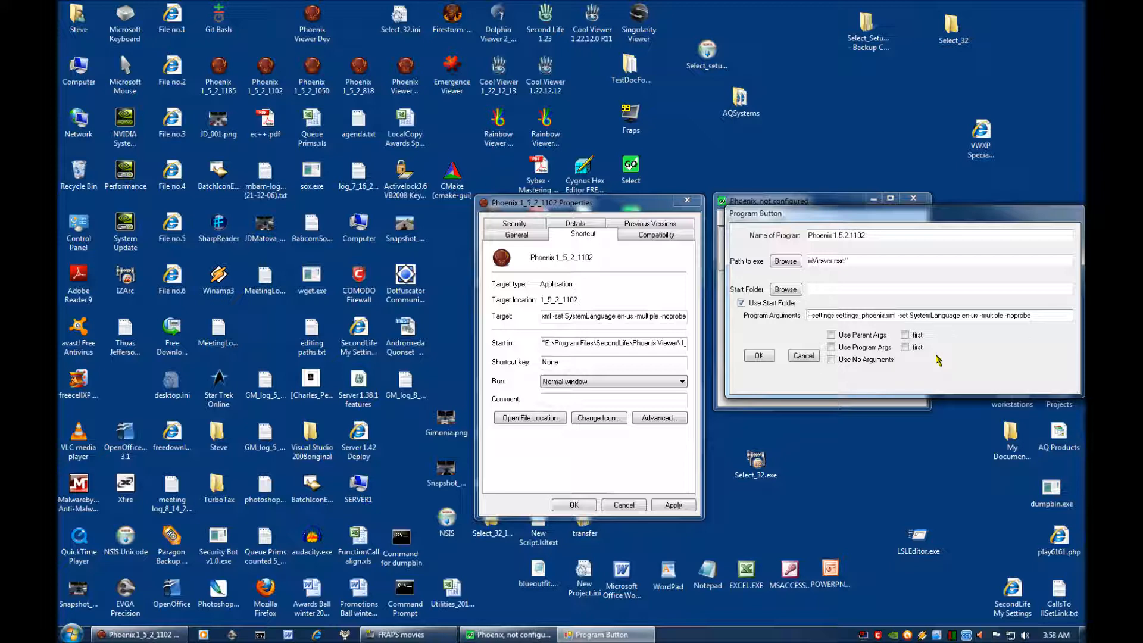
Remove the enclosing quotation marks from the Path to exe, leaving E:\Program Files\SecondLife\Phoenix Viewer\1_5_2_1102\PhoenixViewer.exe.
click(867, 261)
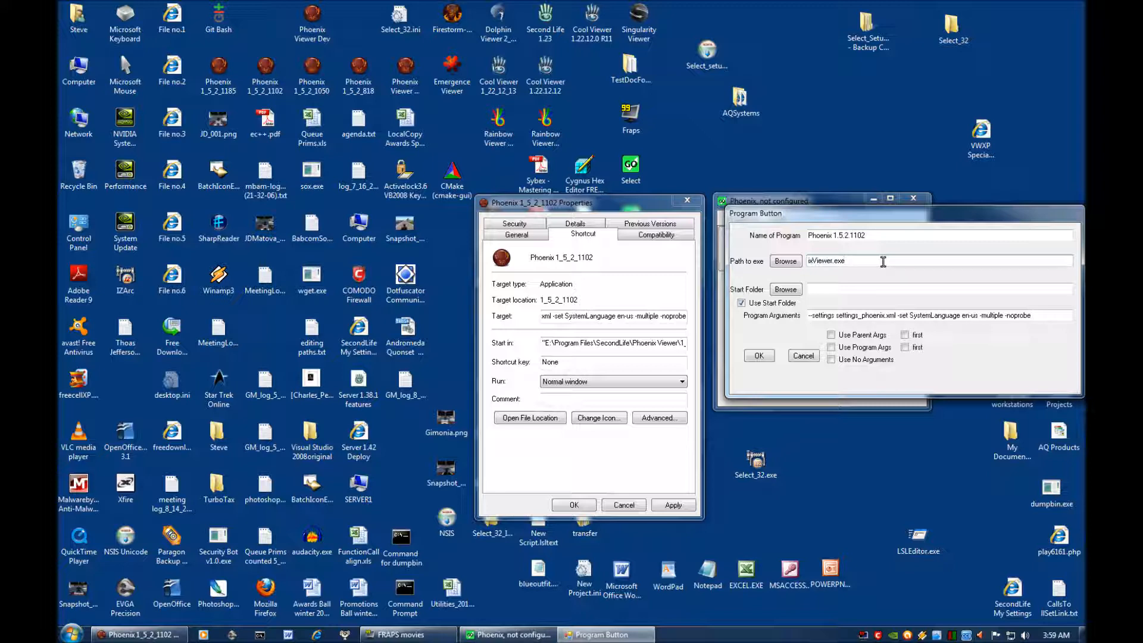
key(Home)
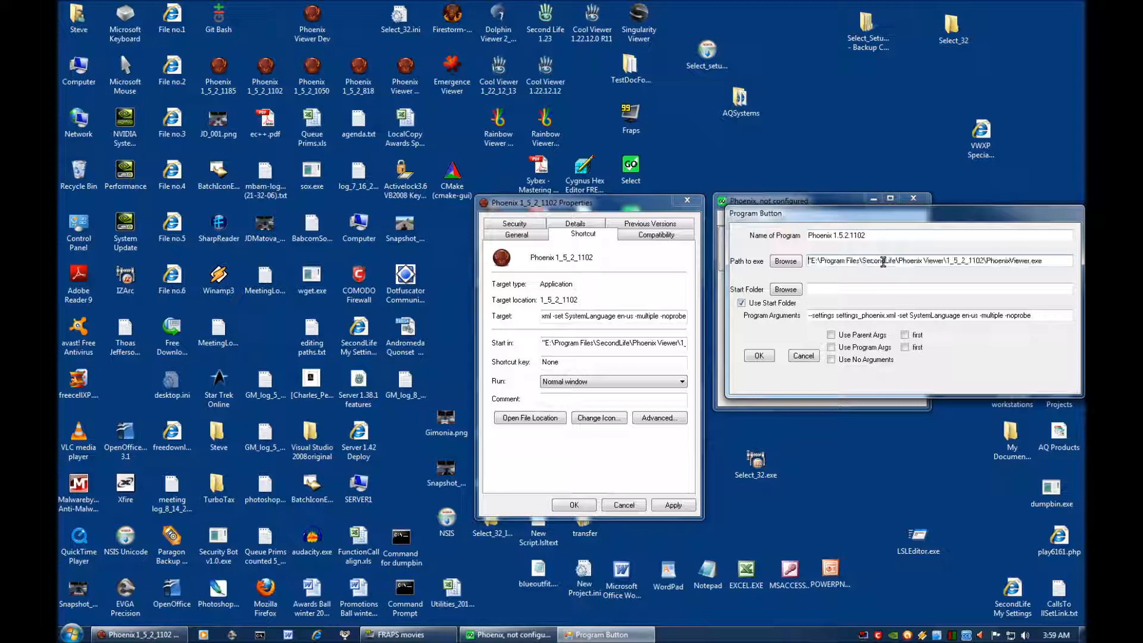
key(Delete)
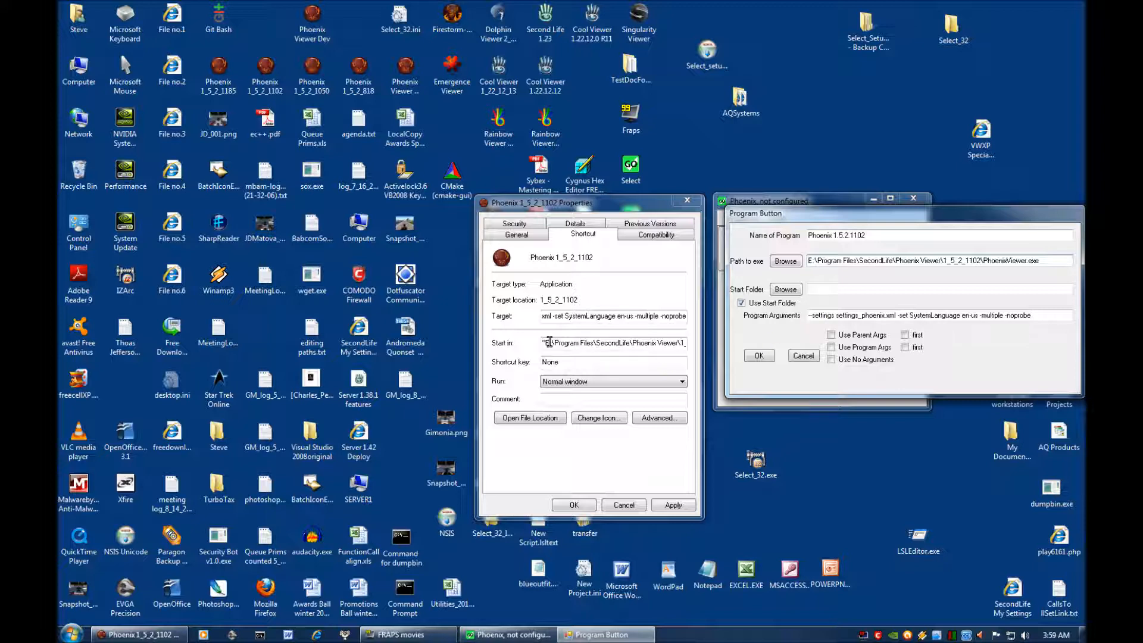
Copy the shortcut's Start in path into the button's Start Folder and strip its quotation marks.
drag(543, 342, 690, 351)
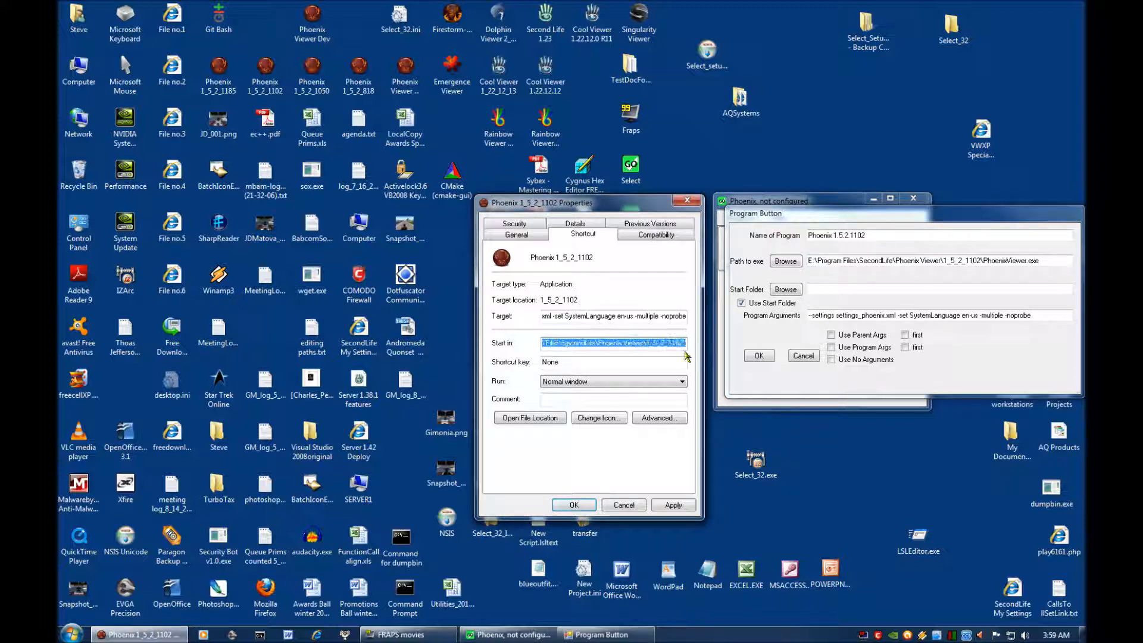
right_click(638, 343)
click(657, 388)
click(822, 289)
right_click(821, 291)
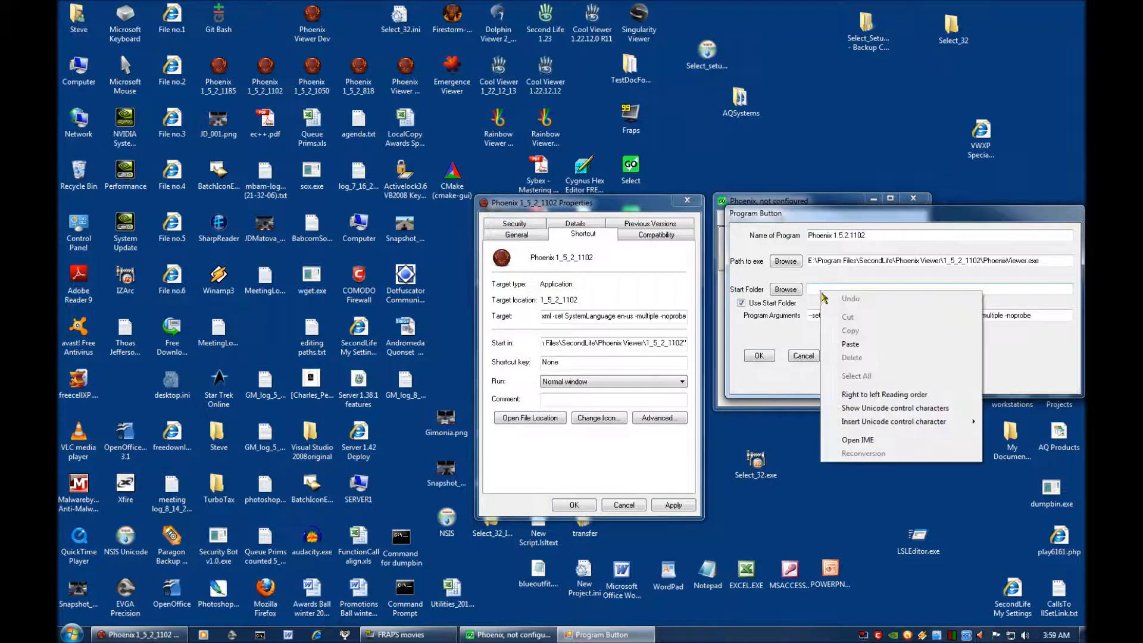
click(850, 344)
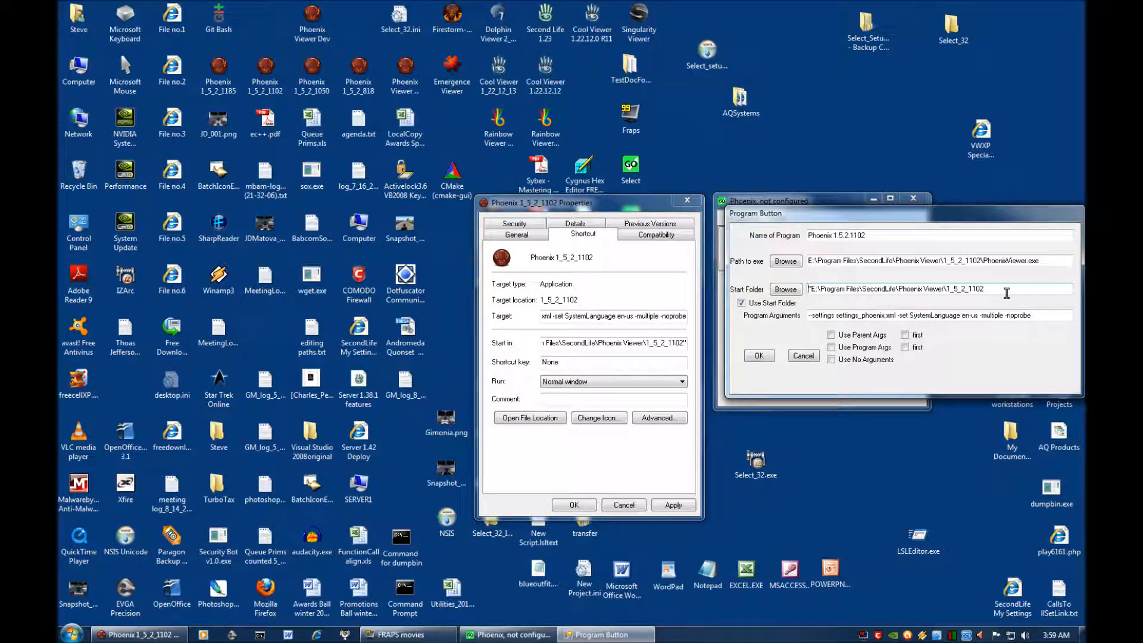
key(Delete)
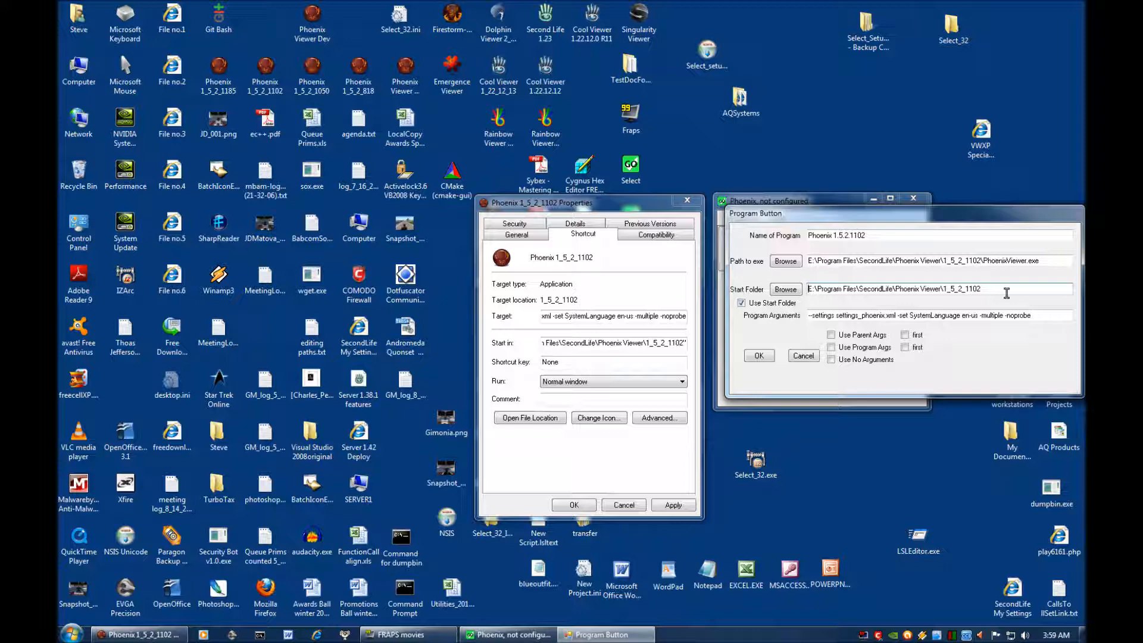
Enable Use Program Args, confirm the Phoenix 1.5.2.1102 button, and close the shortcut's properties without saving.
click(831, 347)
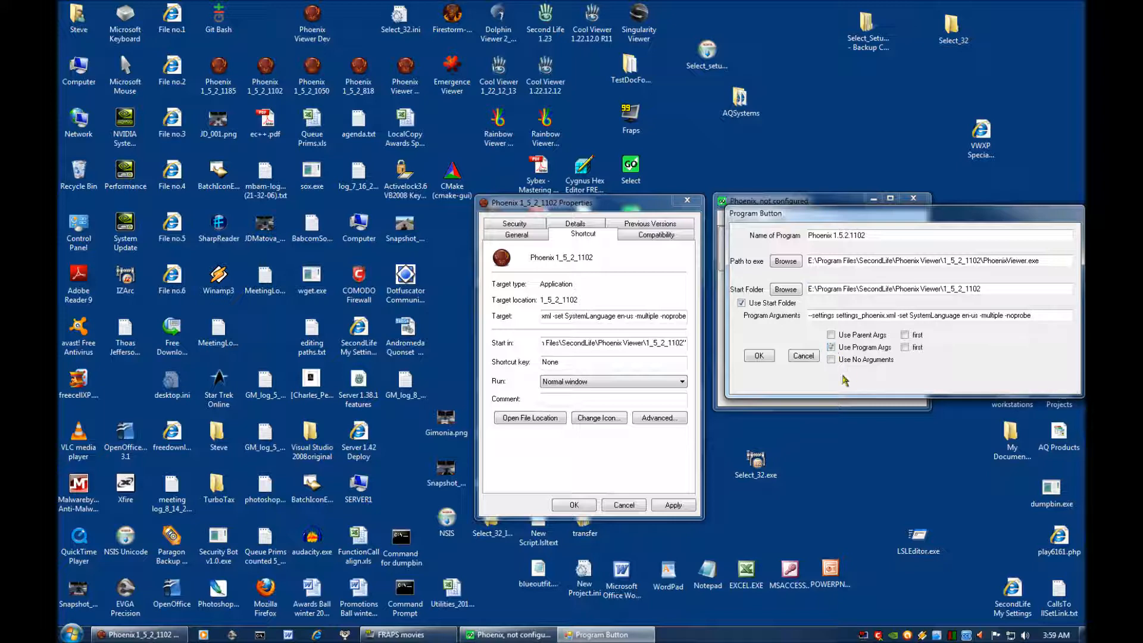
click(760, 356)
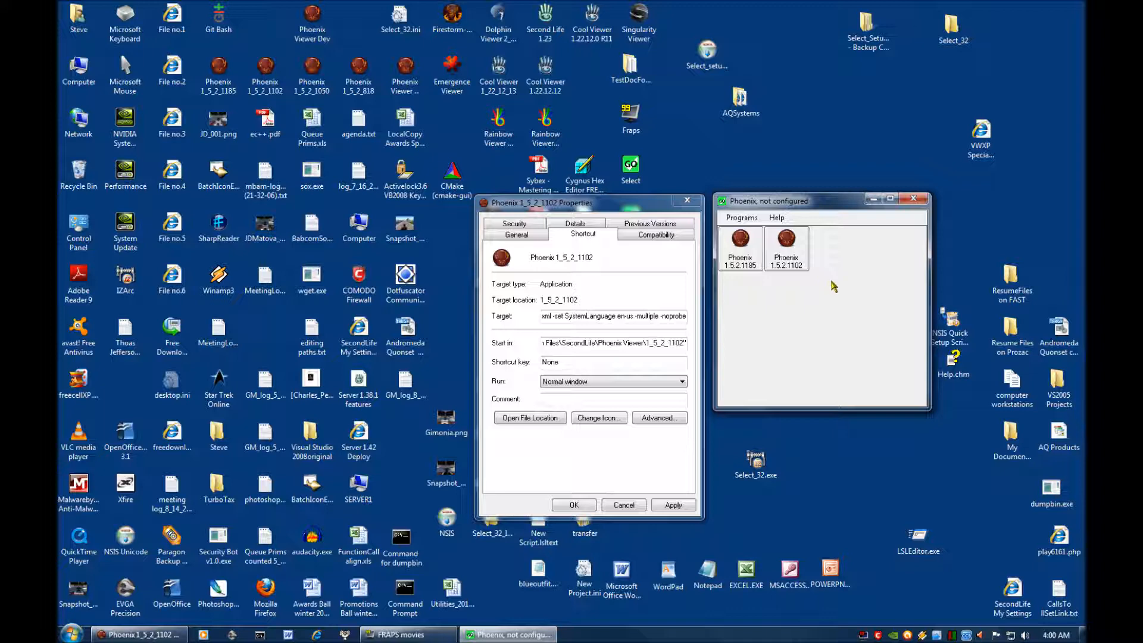
click(630, 505)
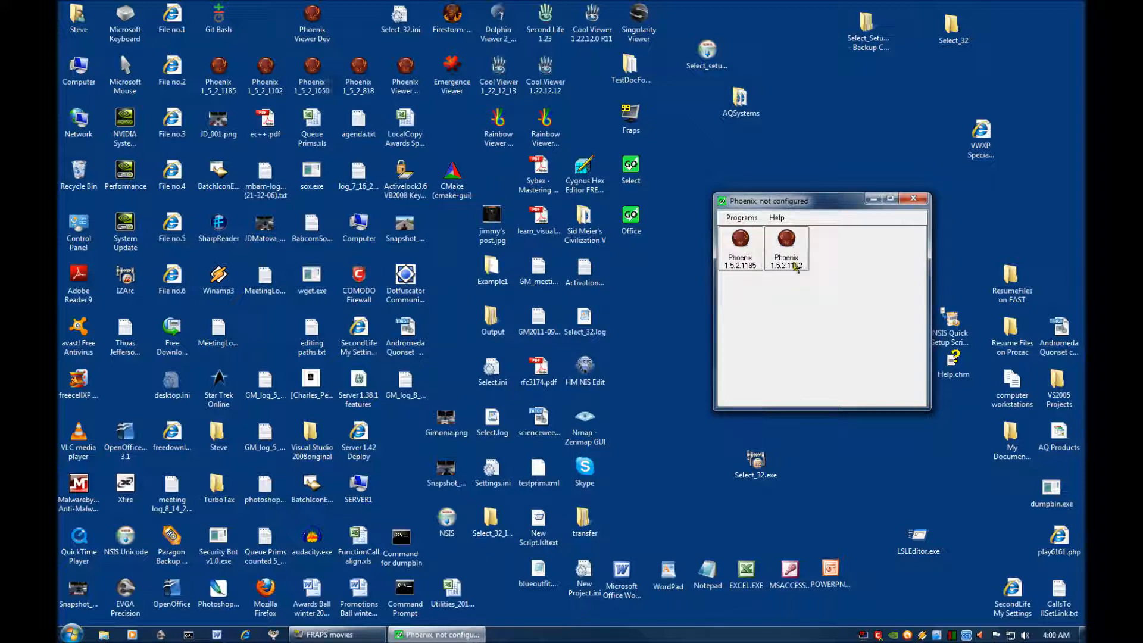
Start adding another program button to the Phoenix menu, moving its dialog clear of the existing buttons and widening it.
click(739, 219)
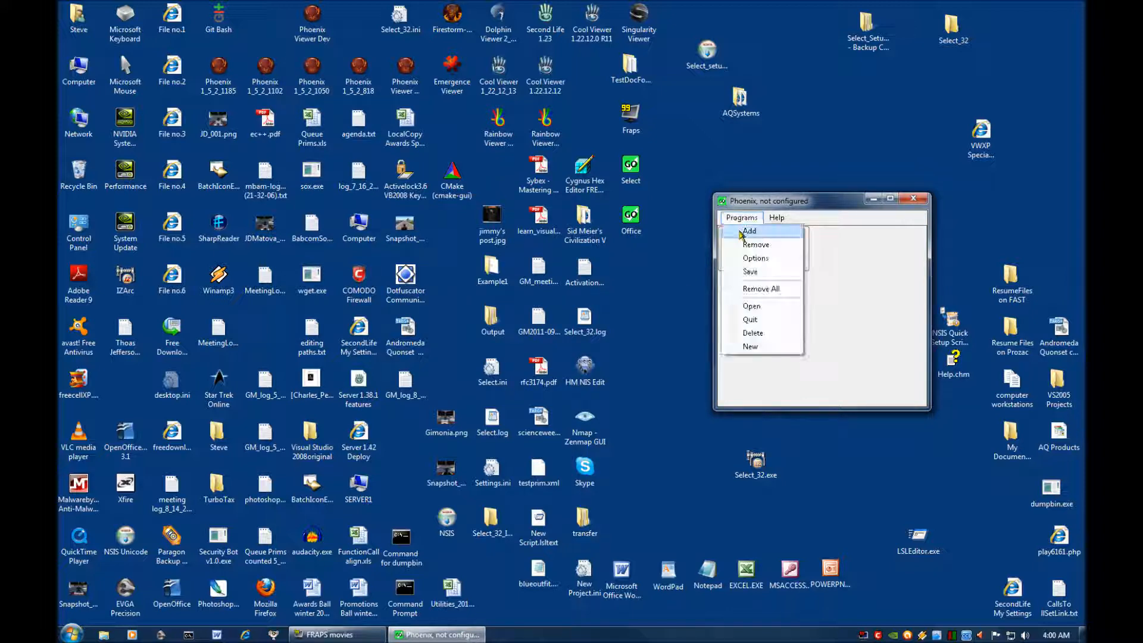
click(749, 231)
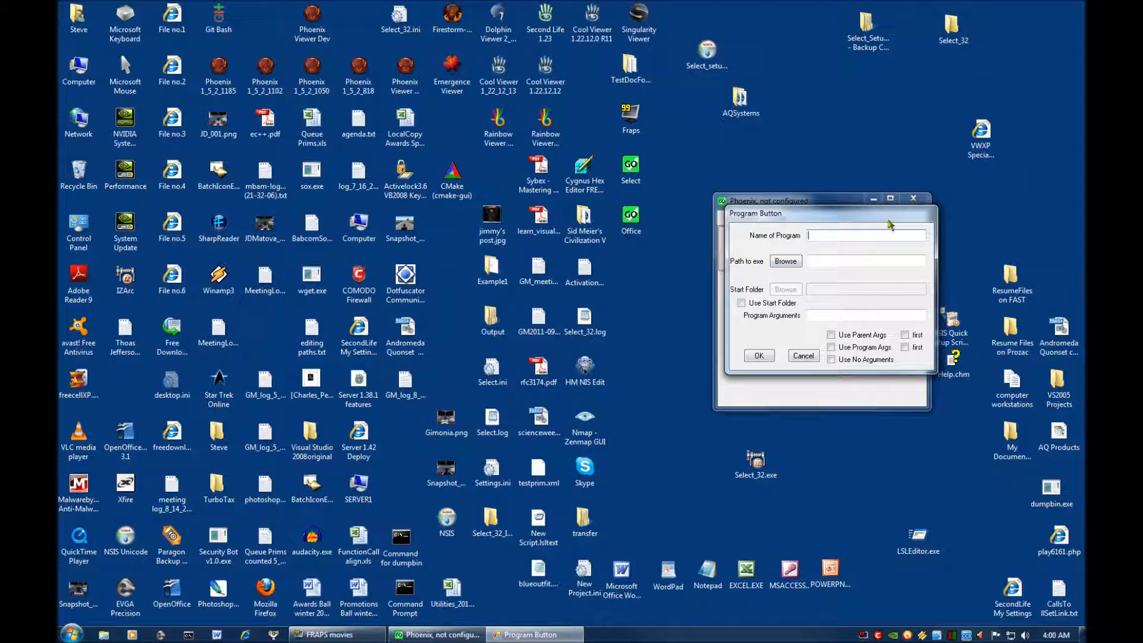
drag(889, 223, 728, 327)
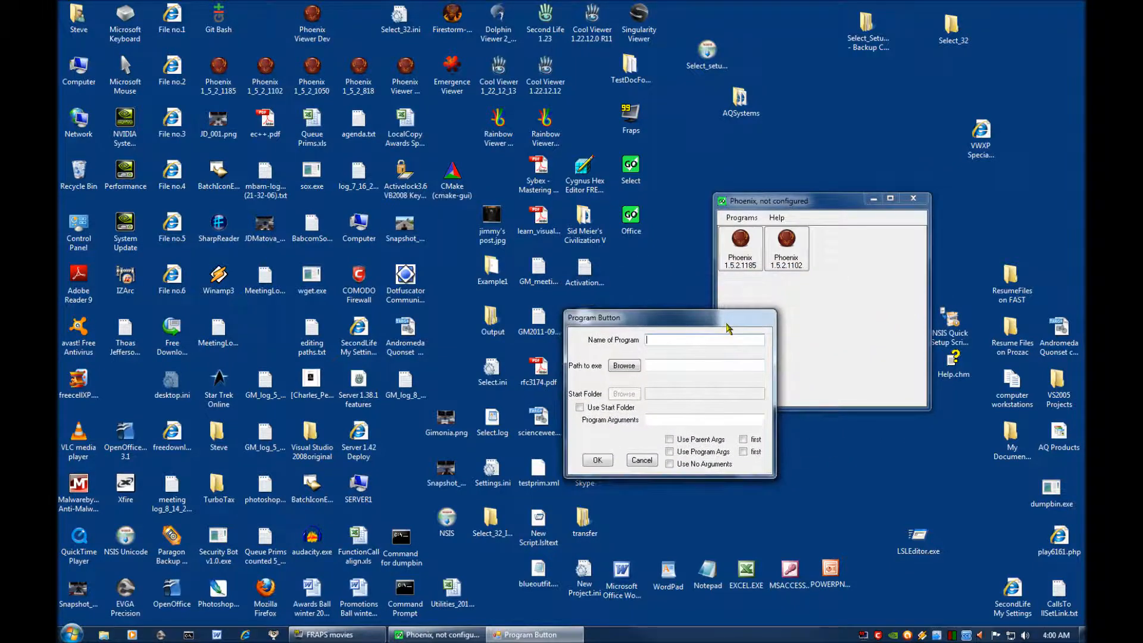
drag(774, 477, 993, 506)
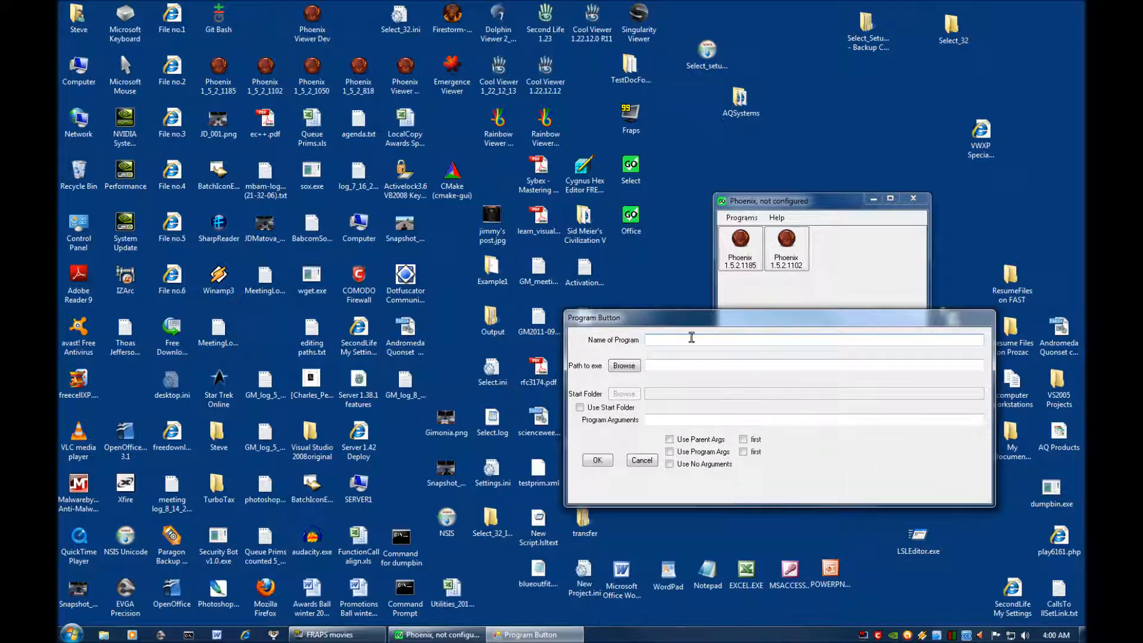
Copy the full target from the desktop Phoenix 1_5_2_1050 shortcut's properties into the new button's Name of Program.
right_click(314, 81)
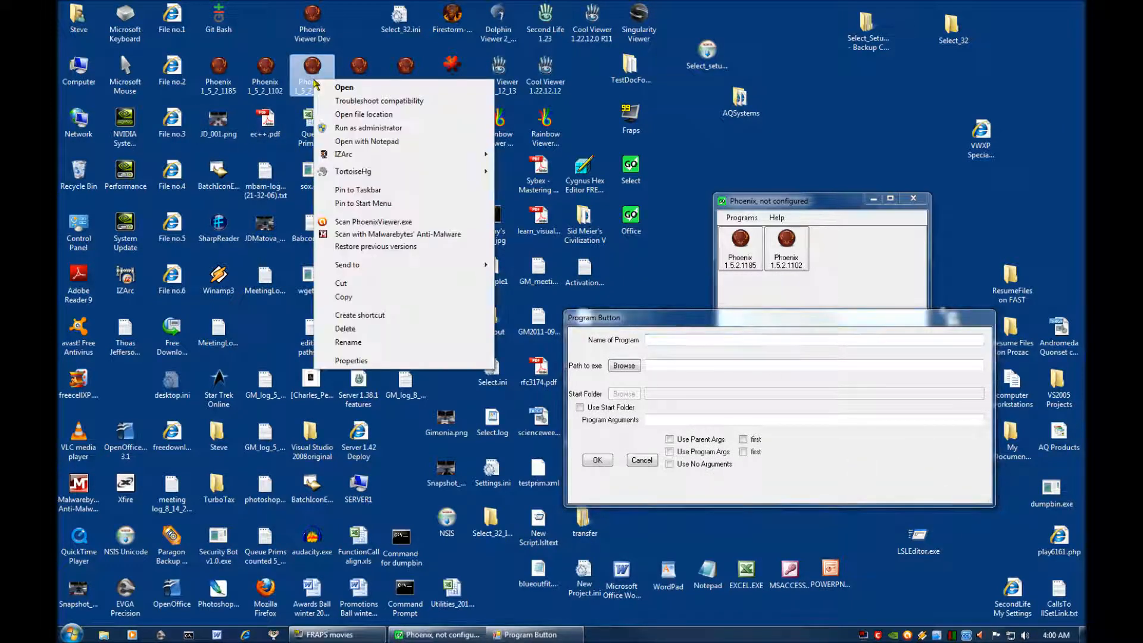
click(356, 361)
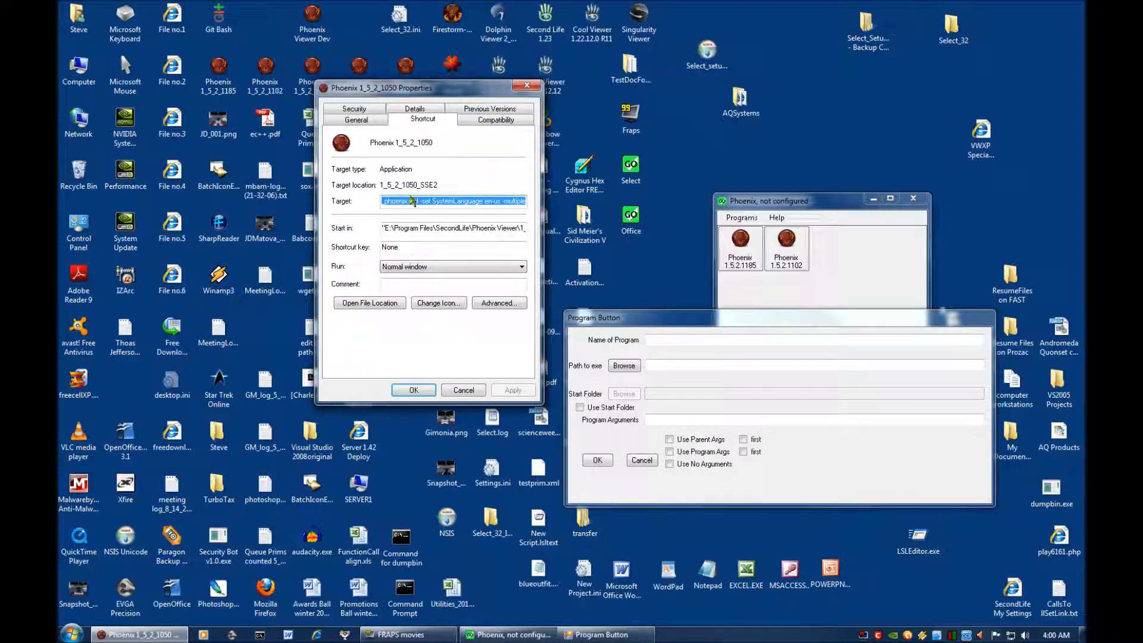
click(394, 201)
double_click(395, 201)
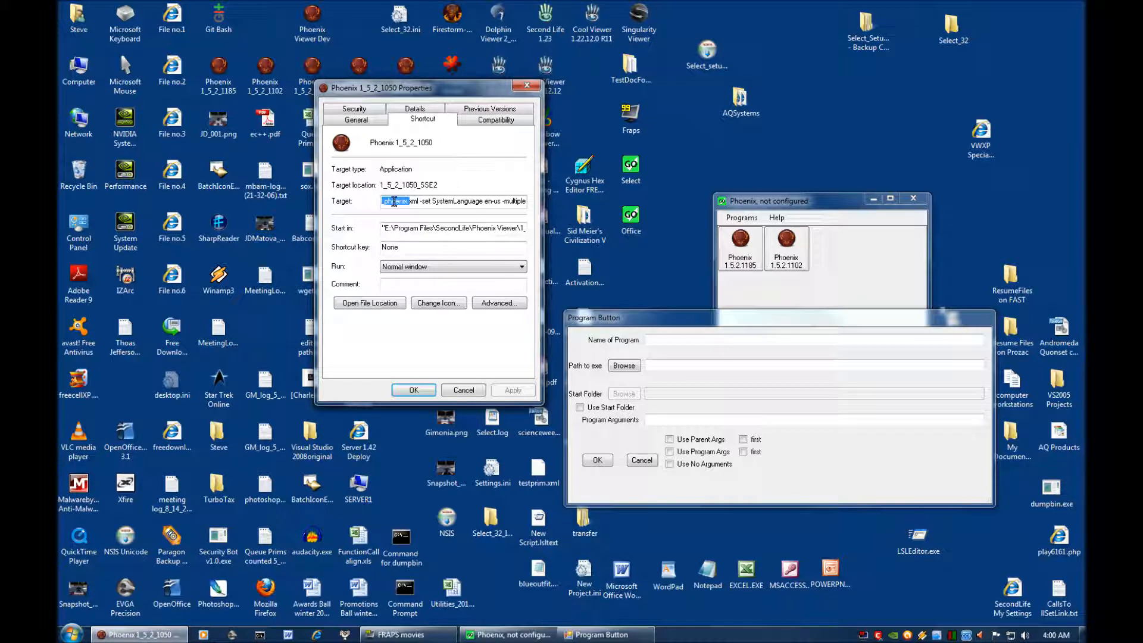
key(ctrl+a)
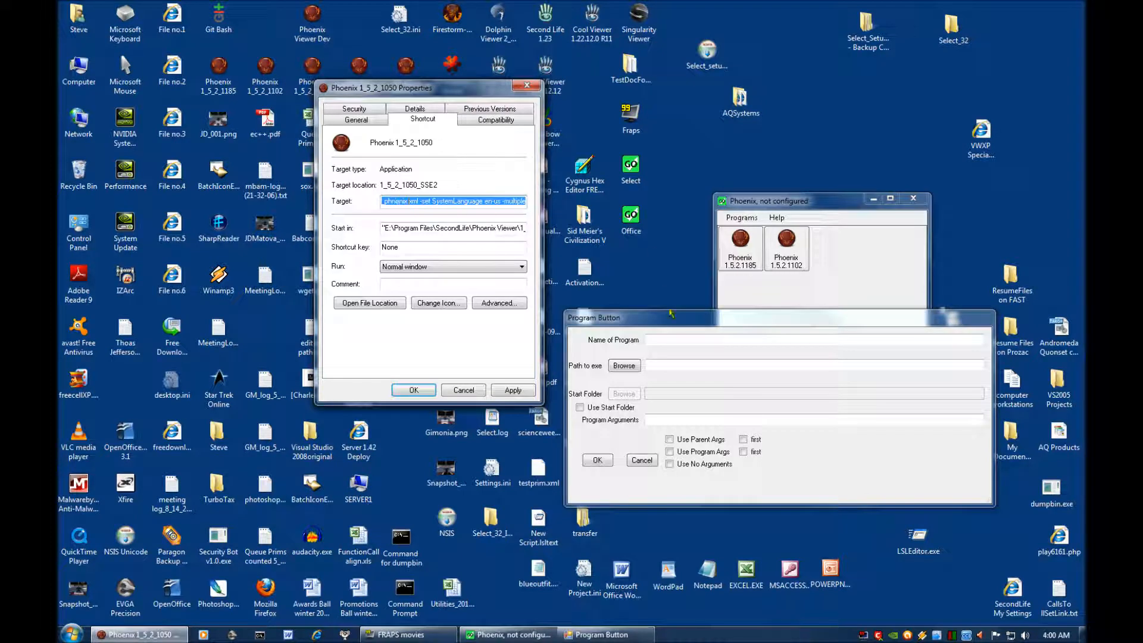
click(664, 340)
right_click(663, 340)
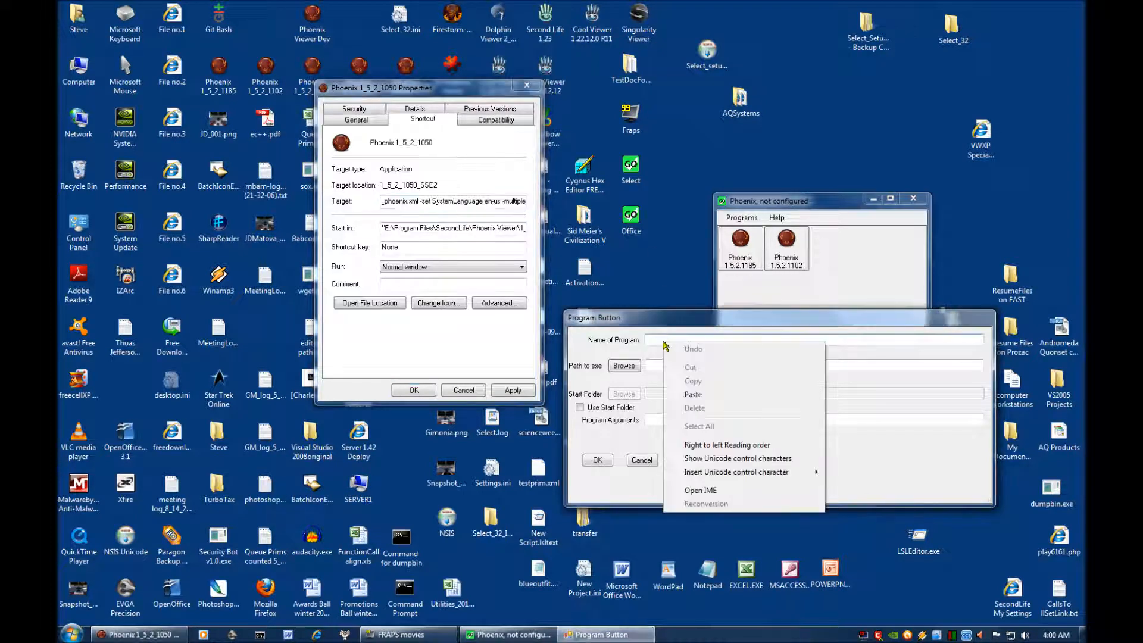
click(691, 400)
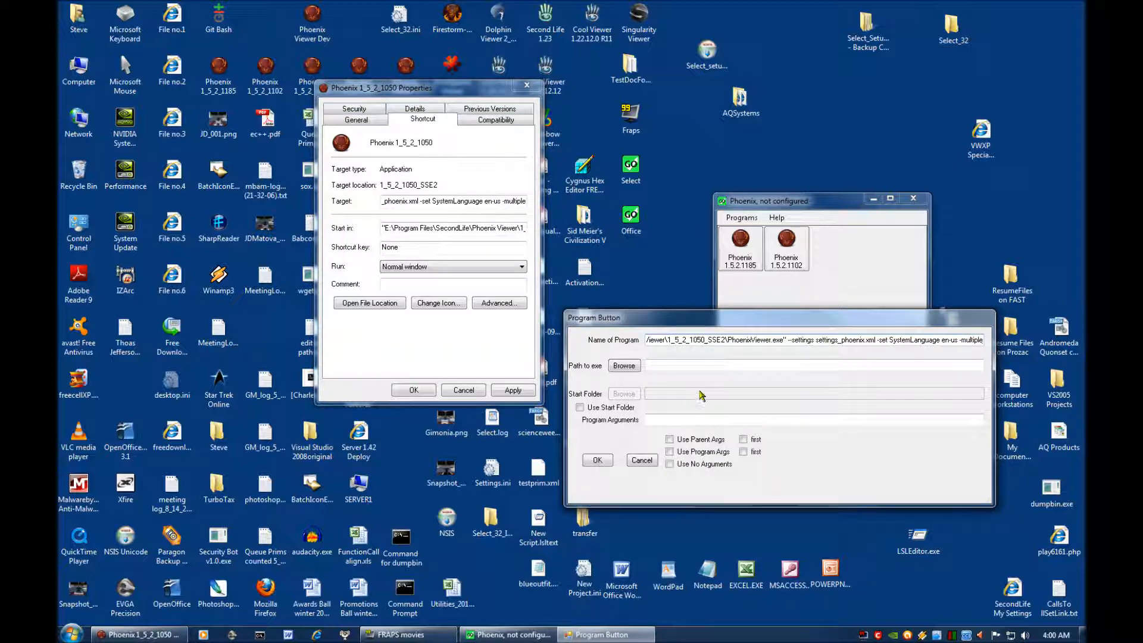
Move the arguments "--settings settings_phoenix.xml -set SystemLanguage en-us -multiple" from Name of Program to Program Arguments and enable Use Program Args.
click(785, 340)
text(")
drag(790, 342, 1002, 343)
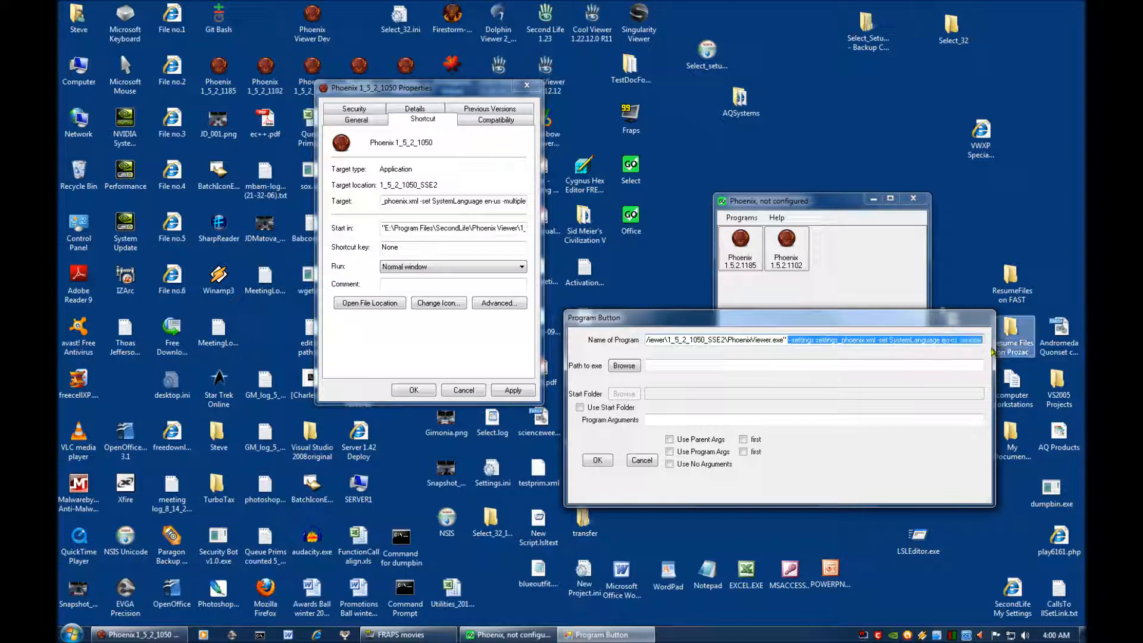
right_click(909, 345)
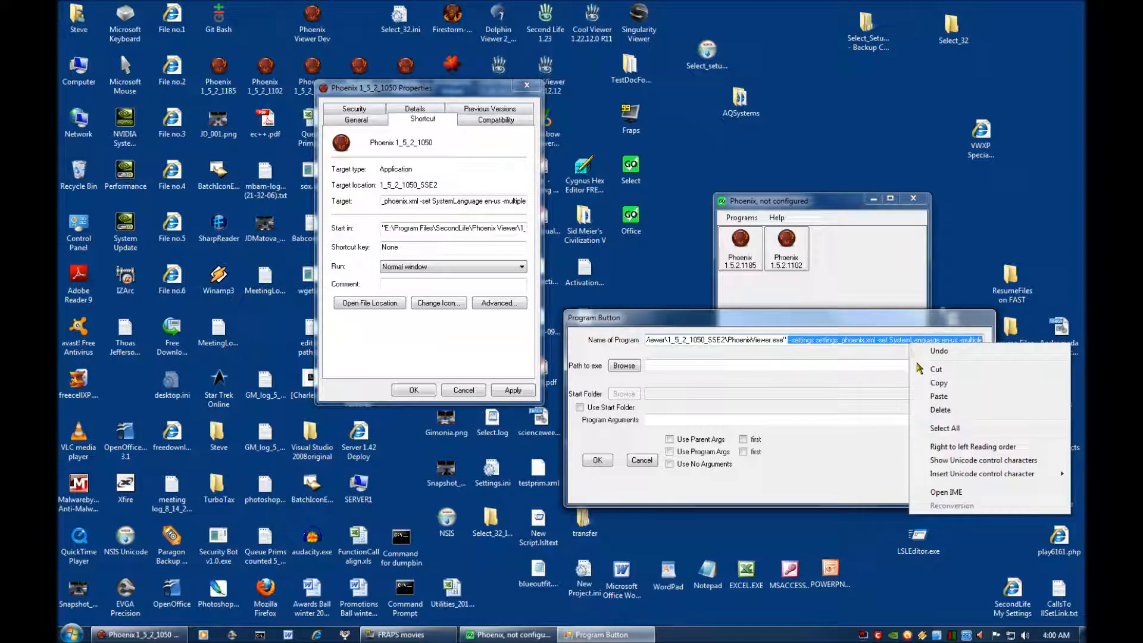
click(922, 369)
click(649, 421)
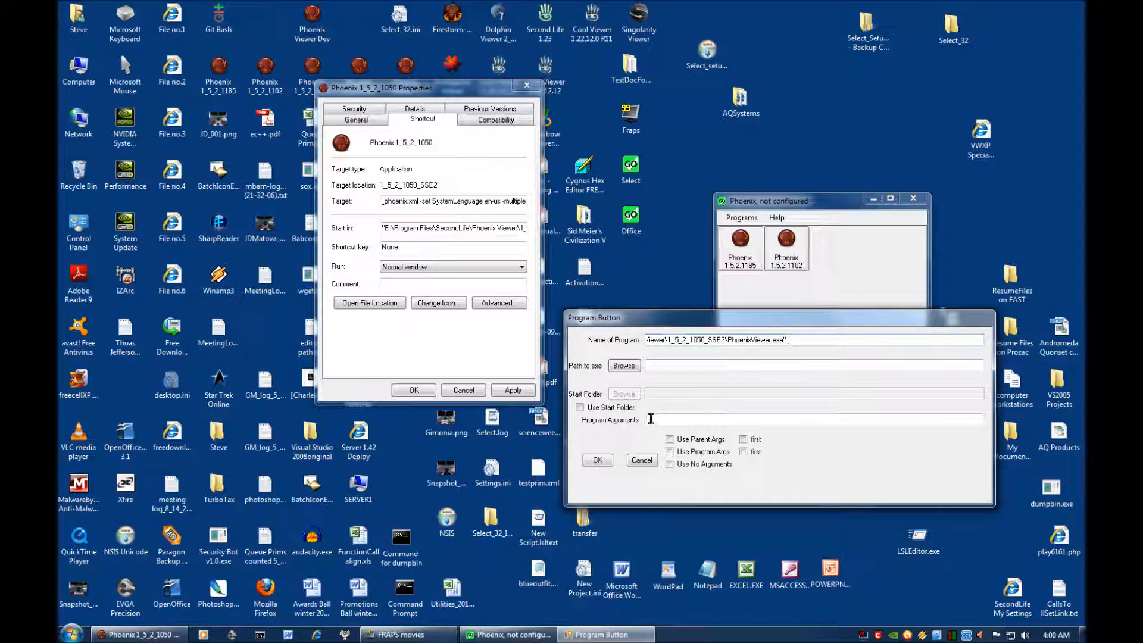
right_click(650, 420)
click(679, 473)
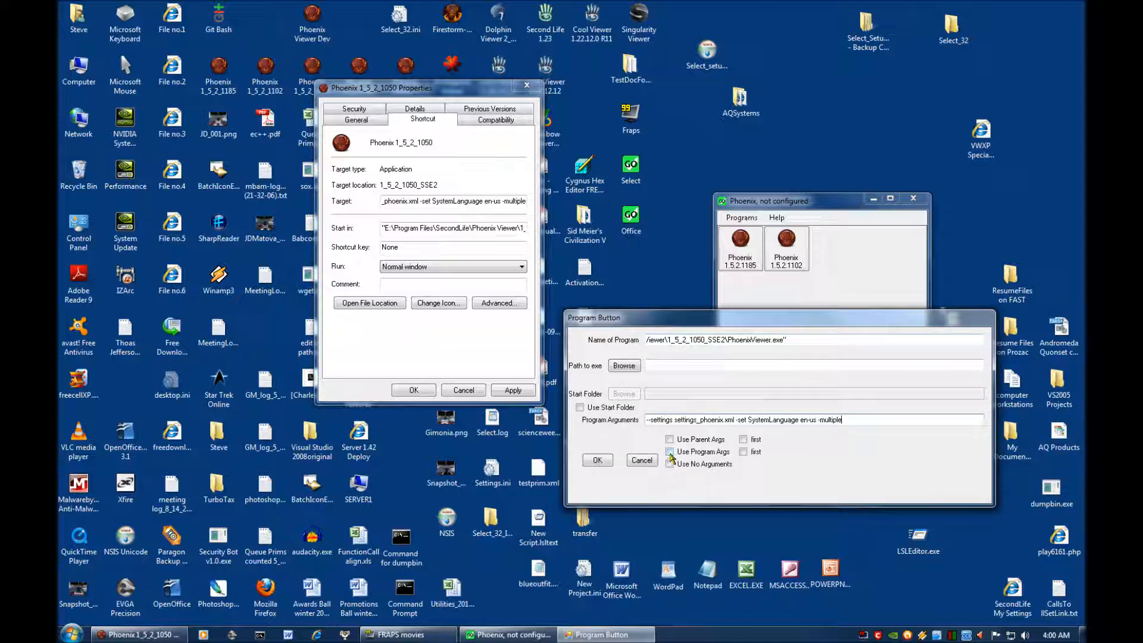
click(670, 453)
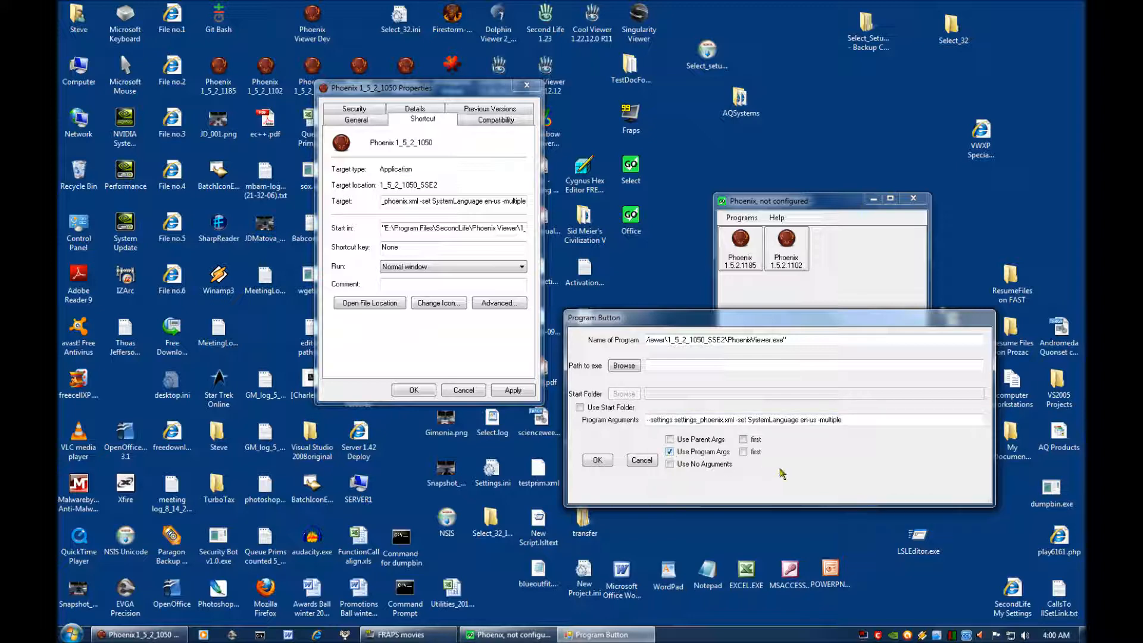
Strip the trailing space and the enclosing quotation marks from the PhoenixViewer.exe path in Name of Program.
click(798, 340)
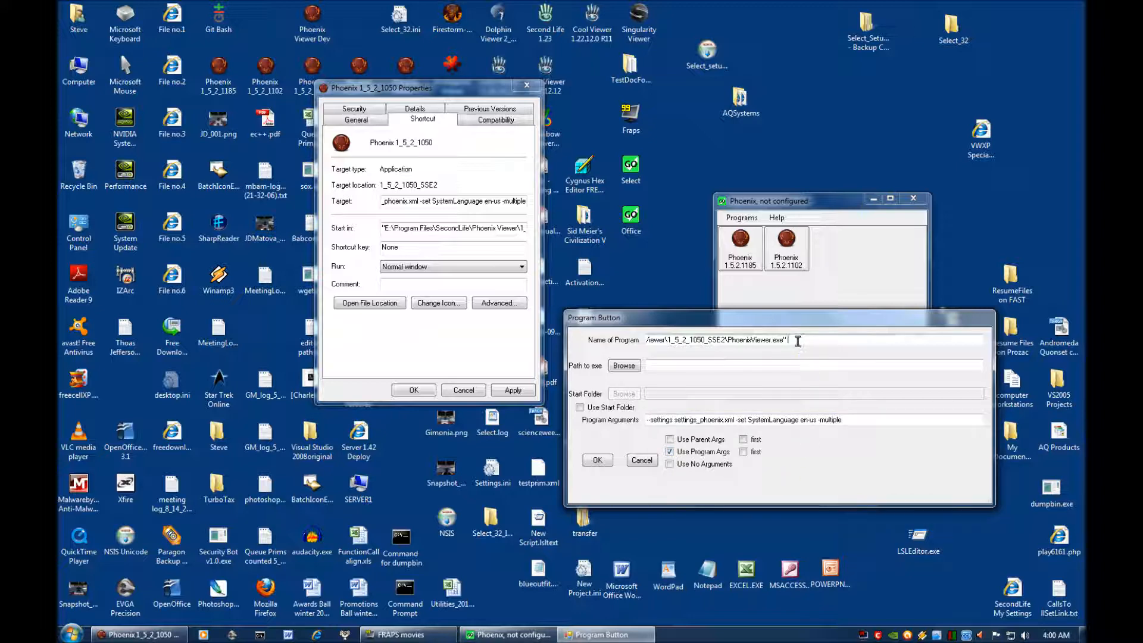
key(BackSpace)
key(Home)
key(Delete)
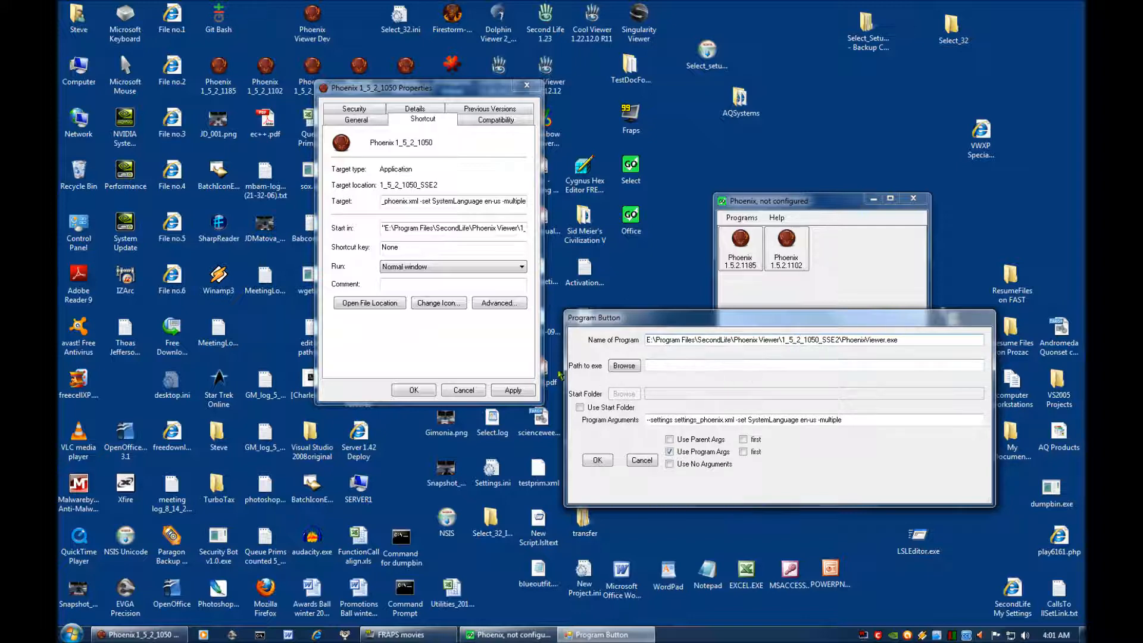
Enable Use Start Folder and fill Start Folder with the Phoenix 1_5_2_1050 shortcut's Start in path, without its quotation marks.
click(397, 227)
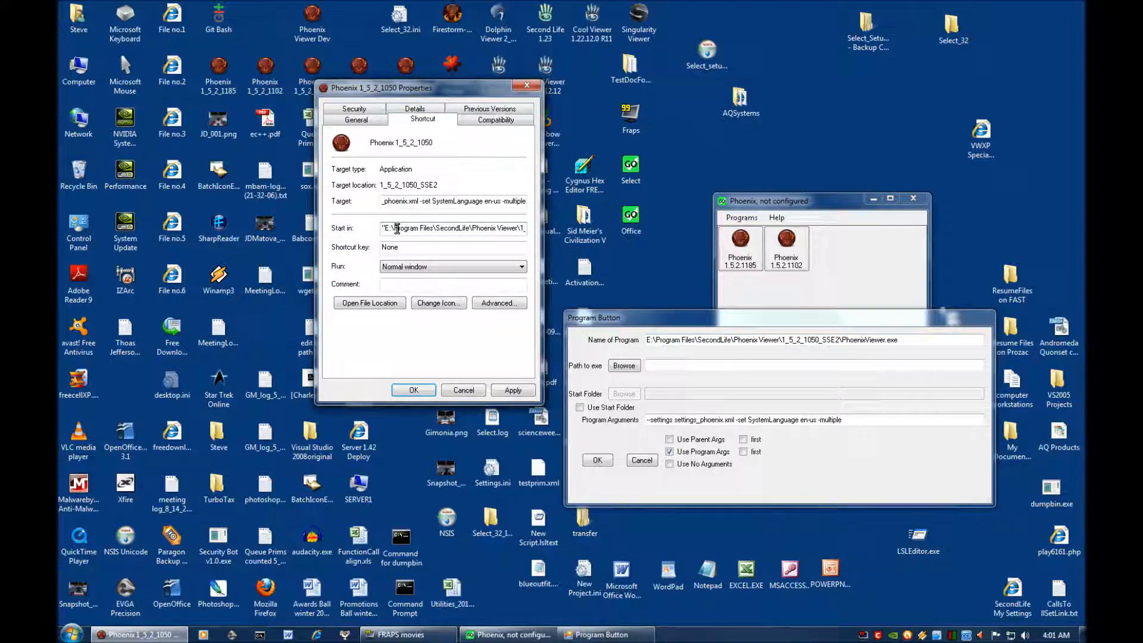
right_click(398, 228)
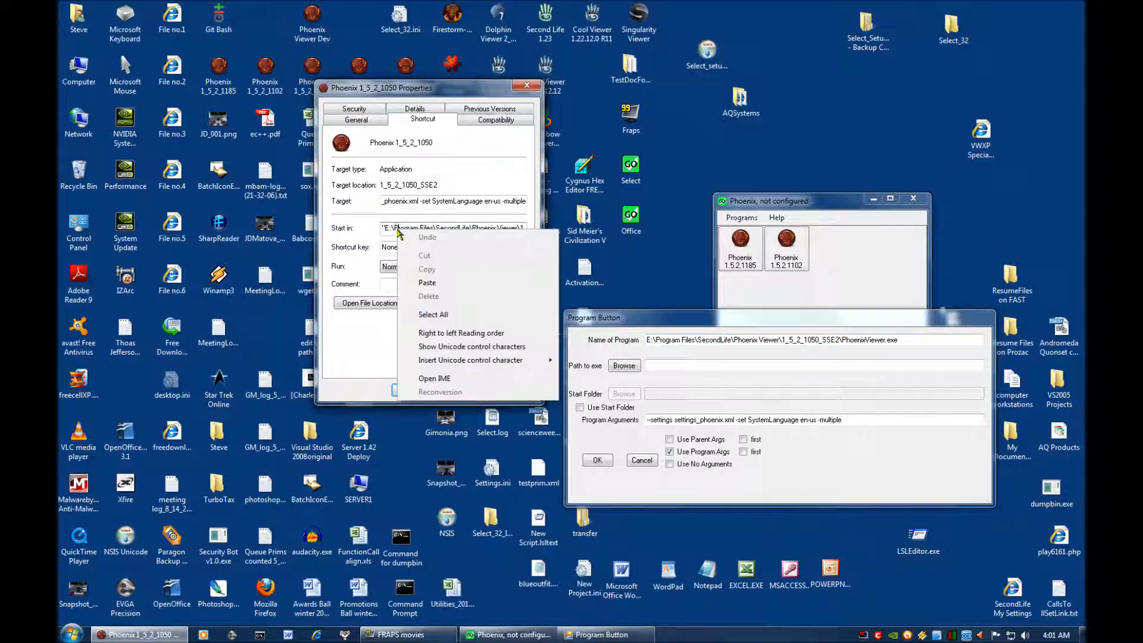
click(429, 315)
right_click(421, 228)
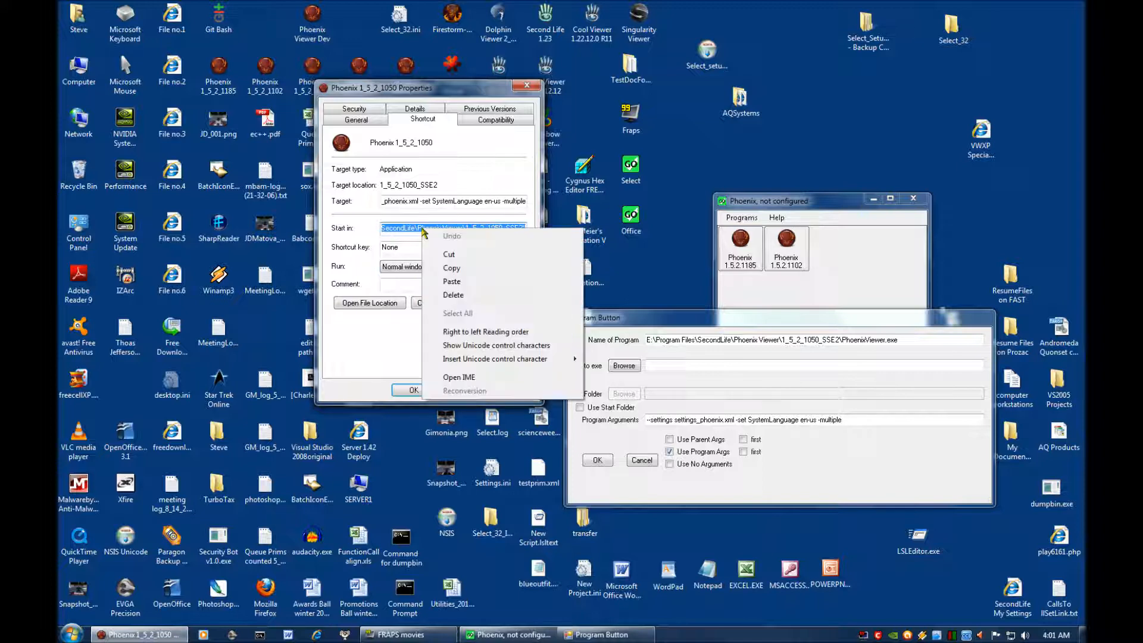
click(438, 268)
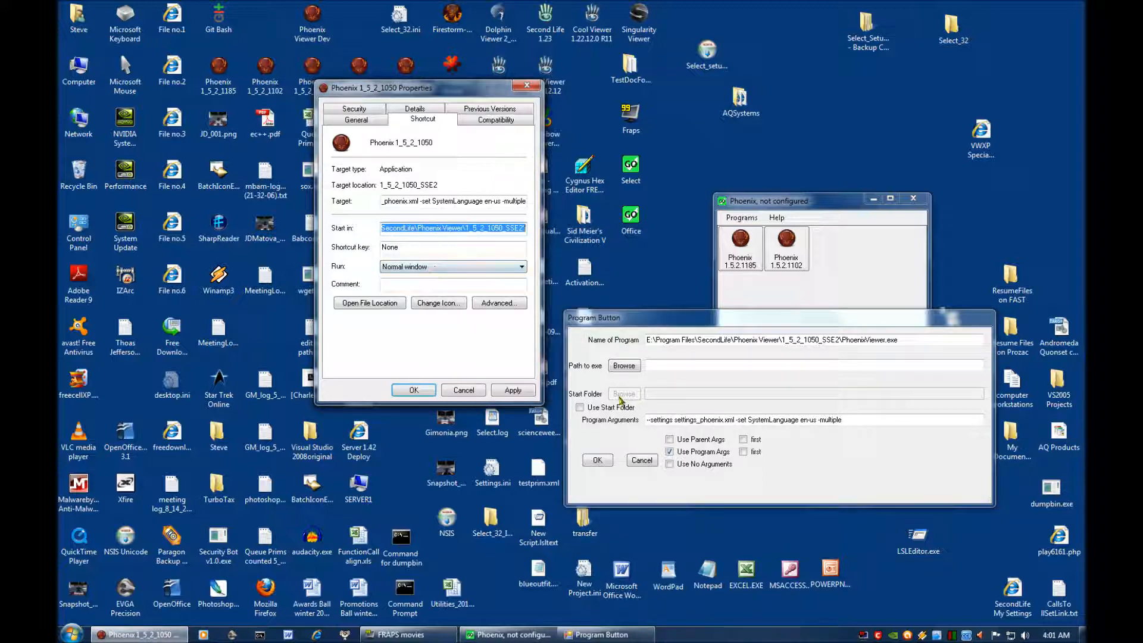
click(580, 407)
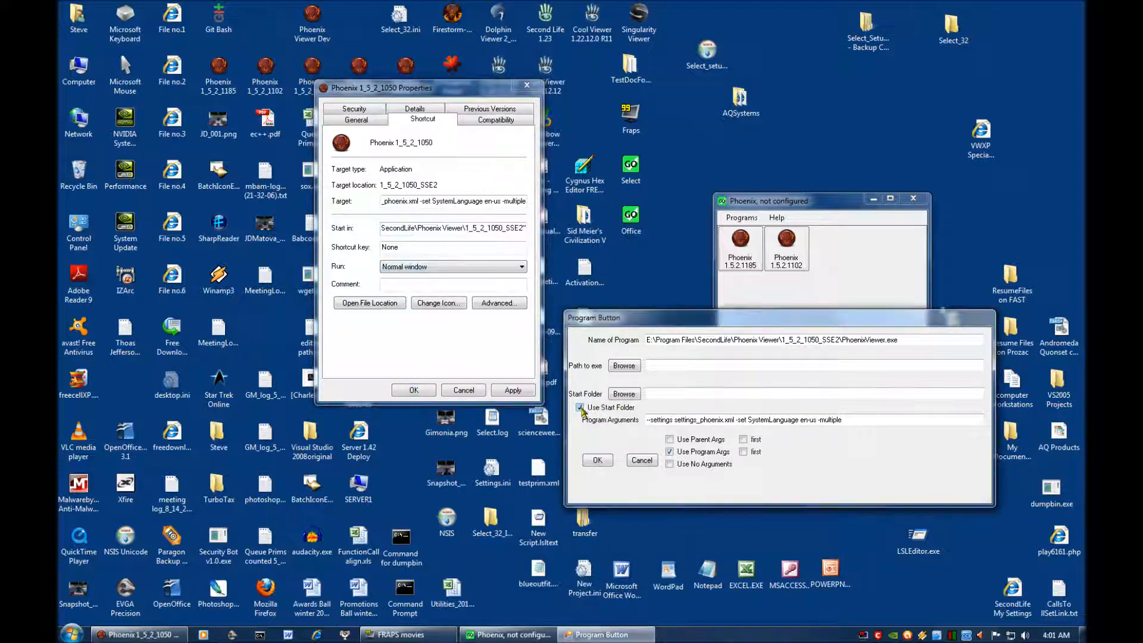
right_click(657, 395)
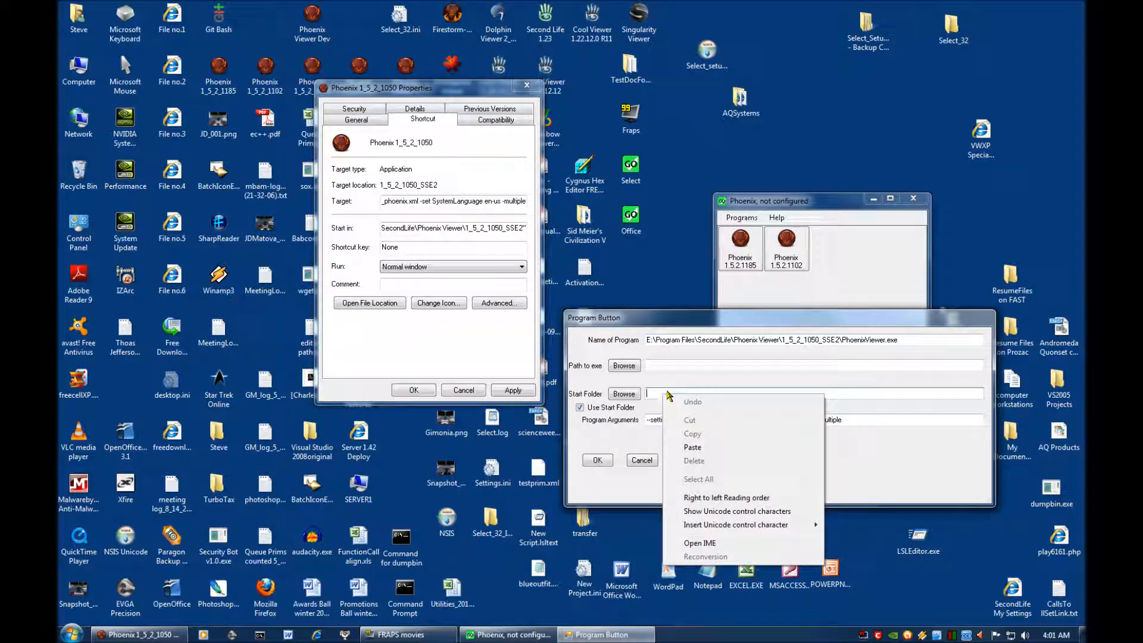
click(691, 448)
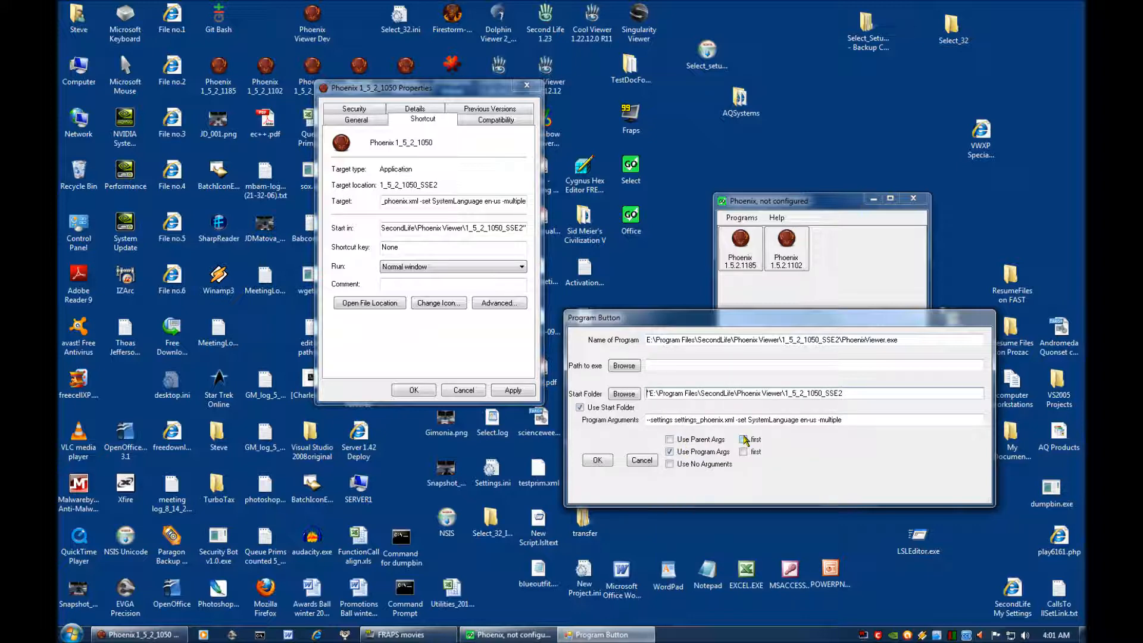
key(Delete)
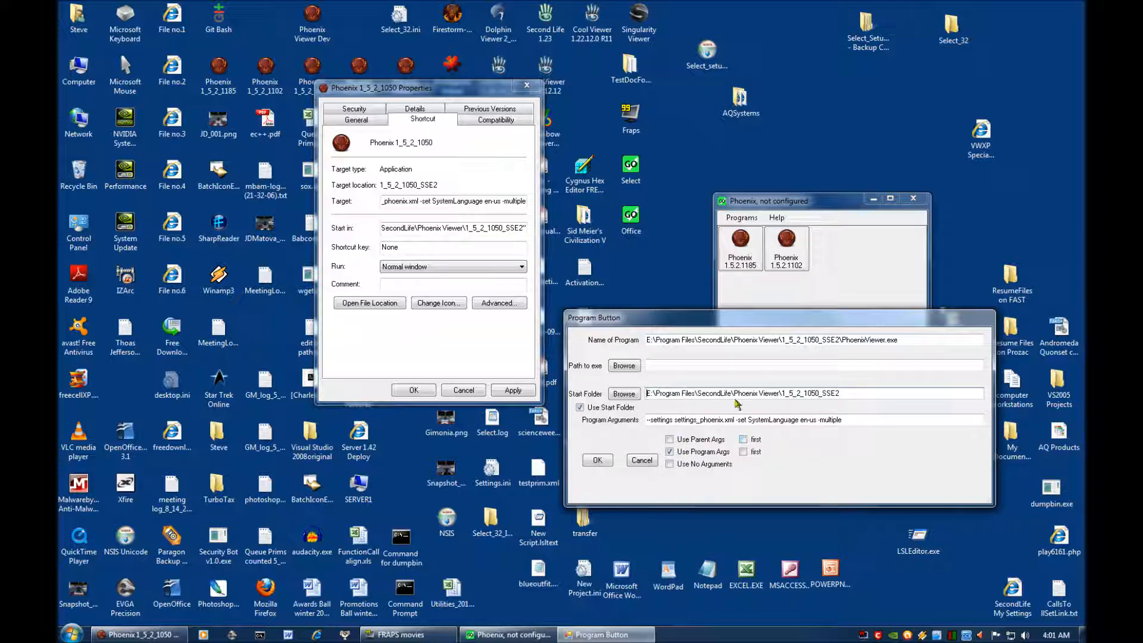